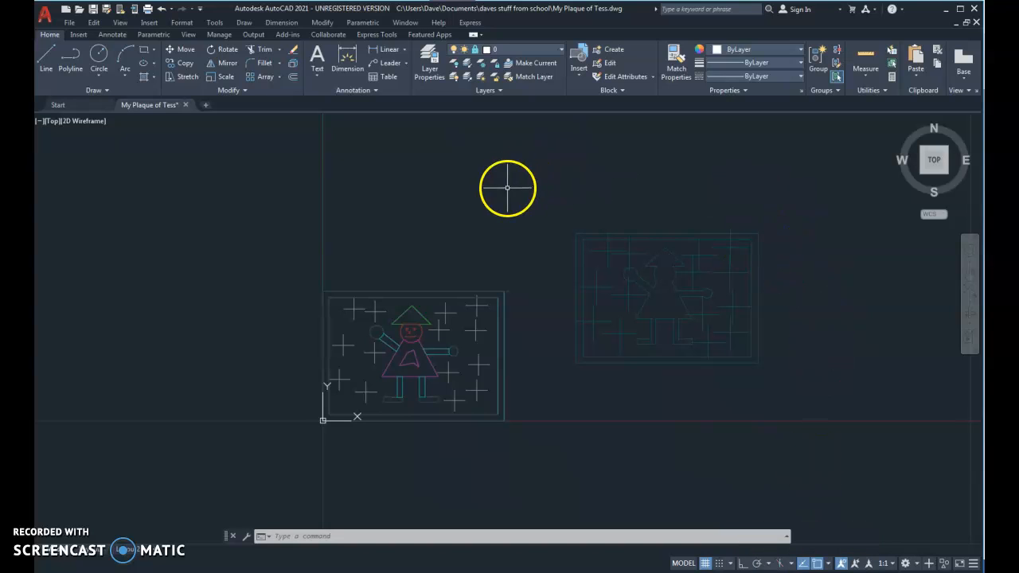
# Move the separate outline copy of the plaque from its lower-left corner to the origin, over the coloured plaque
pyautogui.click(558, 200)
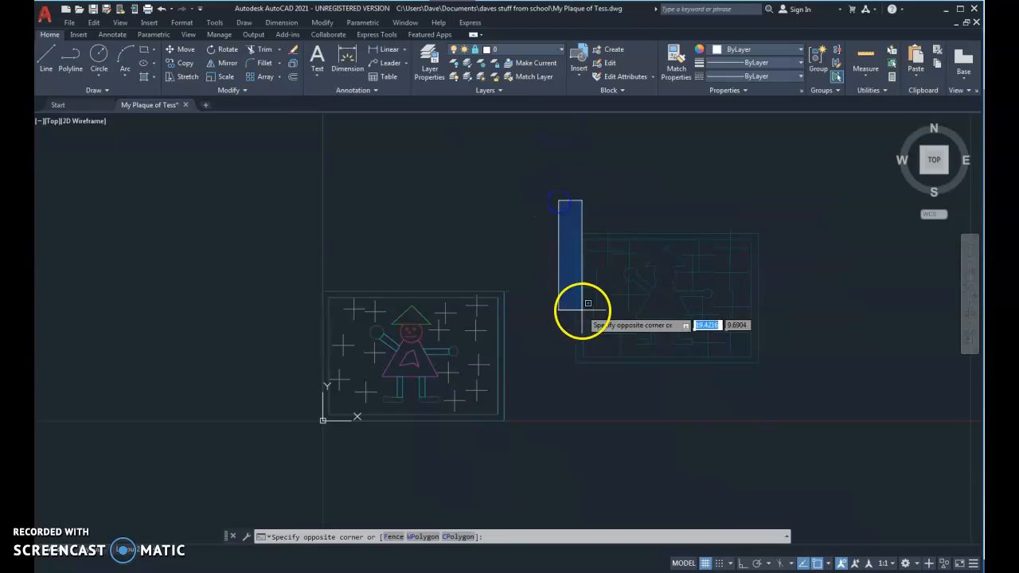
pyautogui.click(785, 386)
pyautogui.rightClick(785, 385)
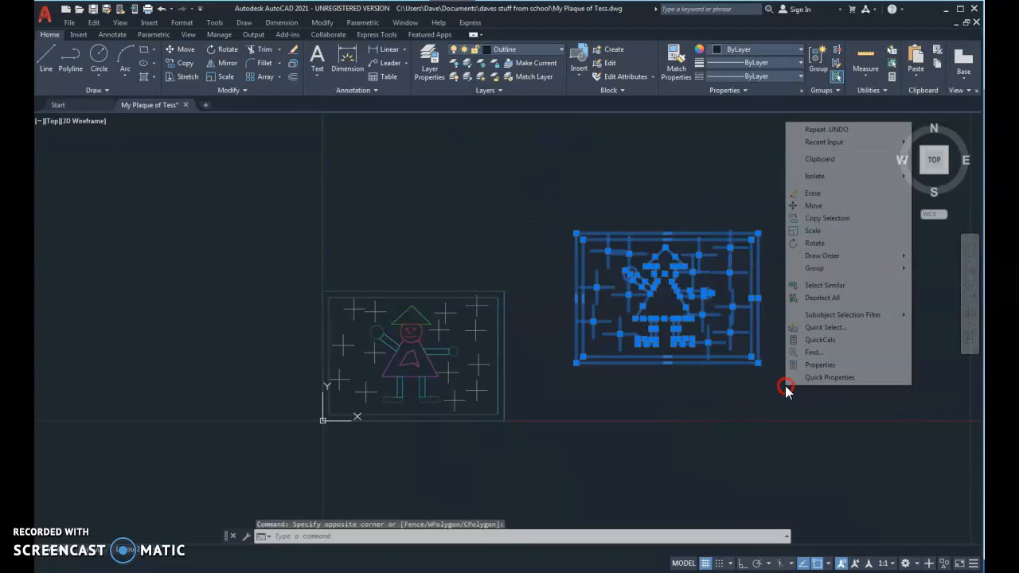
pyautogui.click(821, 207)
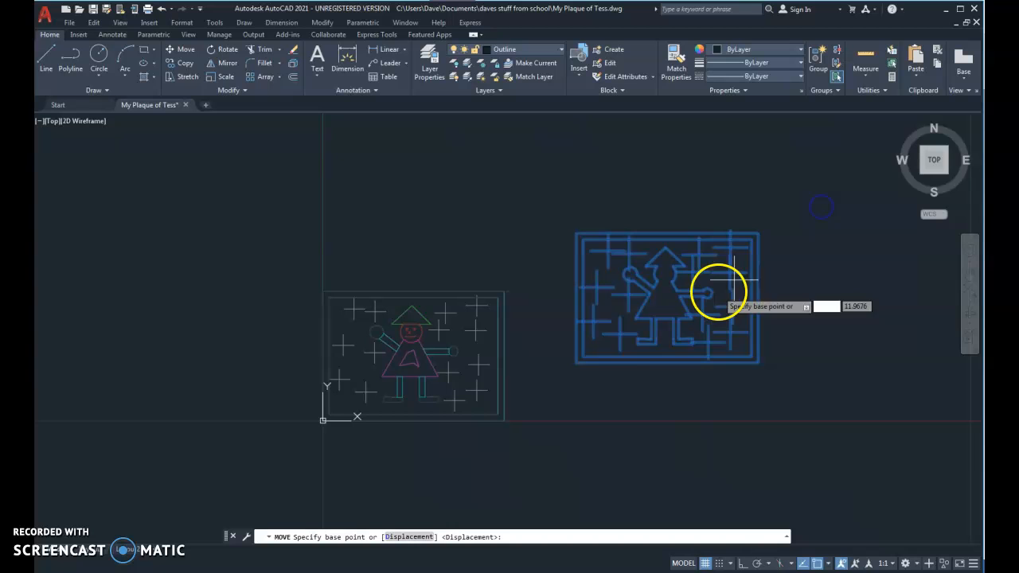
pyautogui.click(575, 363)
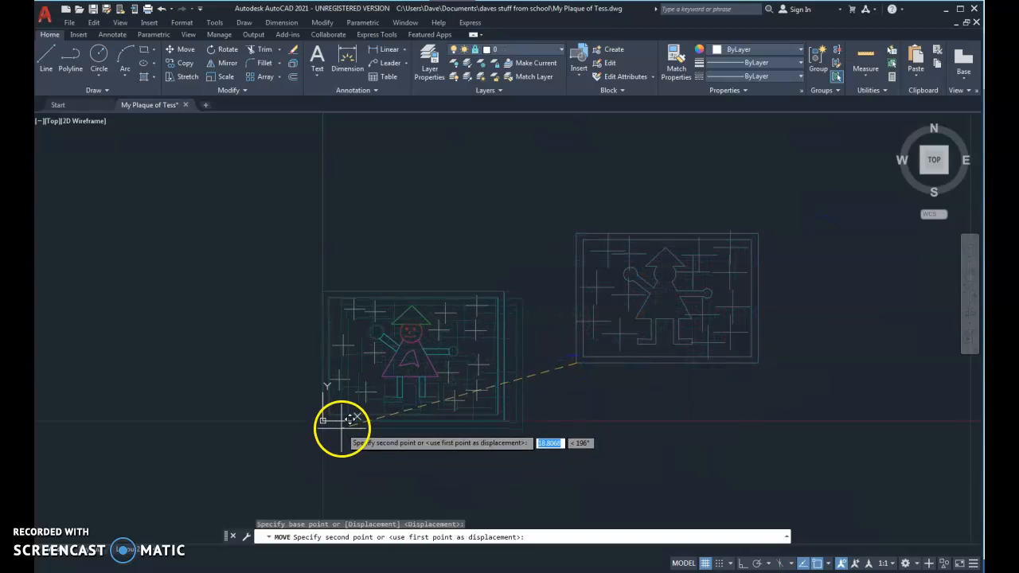
pyautogui.scroll(6, 337, 405)
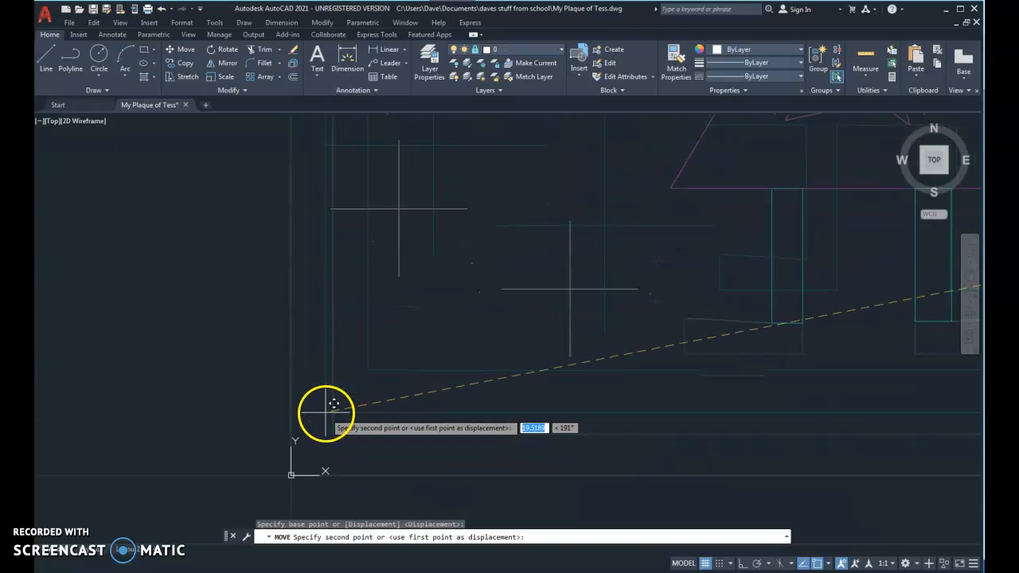
pyautogui.click(292, 475)
pyautogui.scroll(-8, 714, 234)
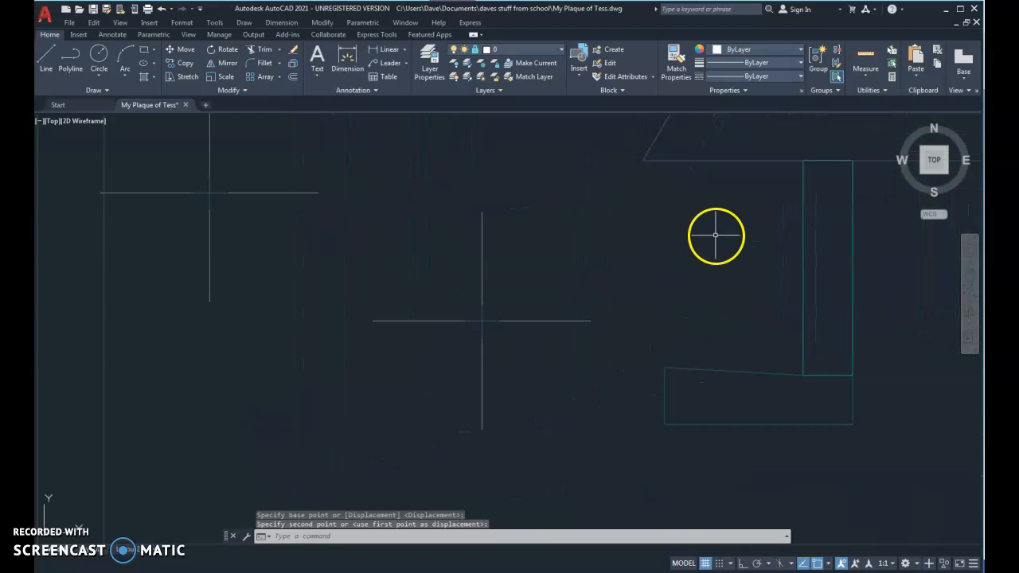
pyautogui.scroll(-4, 773, 233)
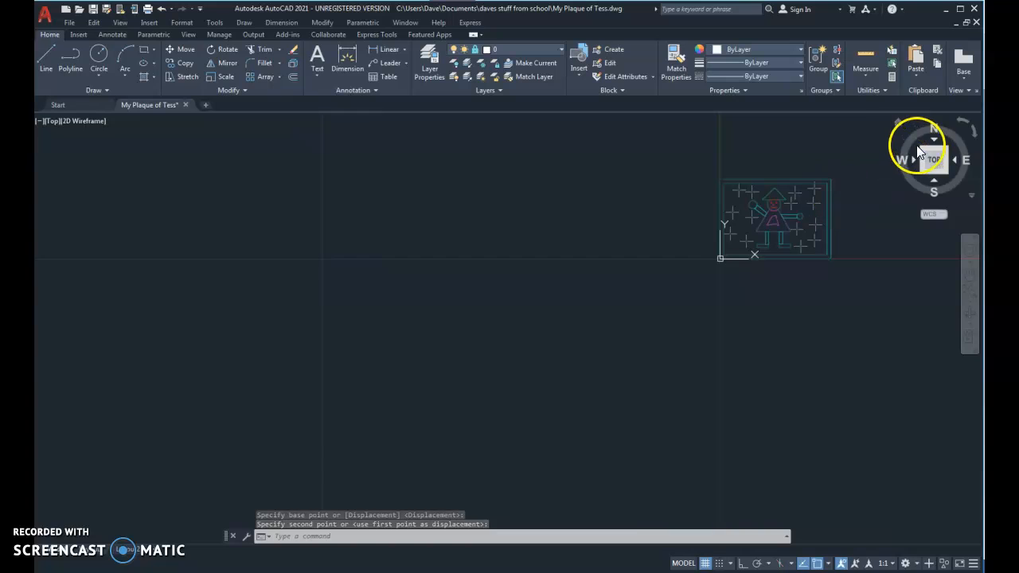
# Save the plaque drawing under its existing file name
pyautogui.scroll(4, 864, 157)
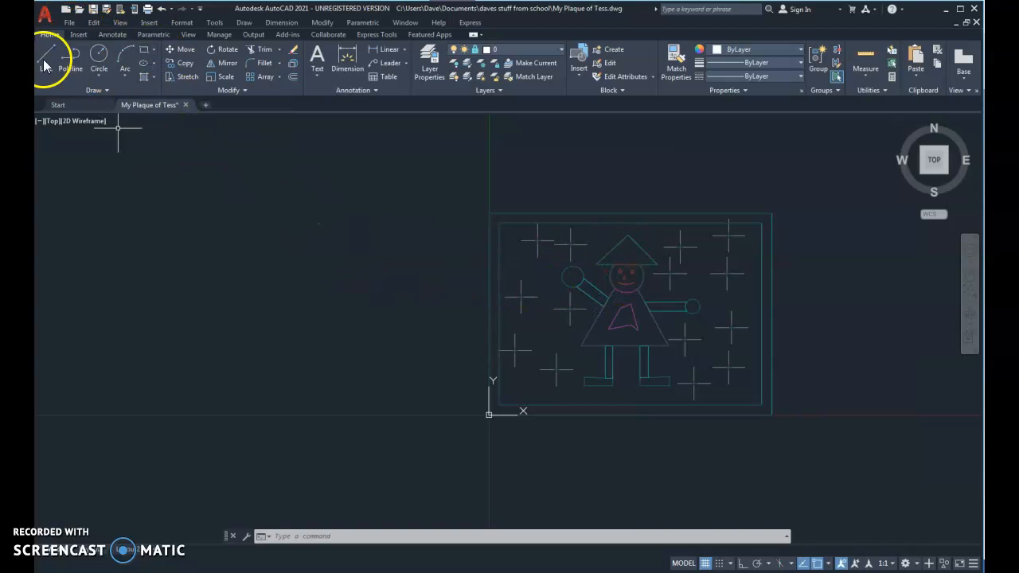
pyautogui.click(69, 23)
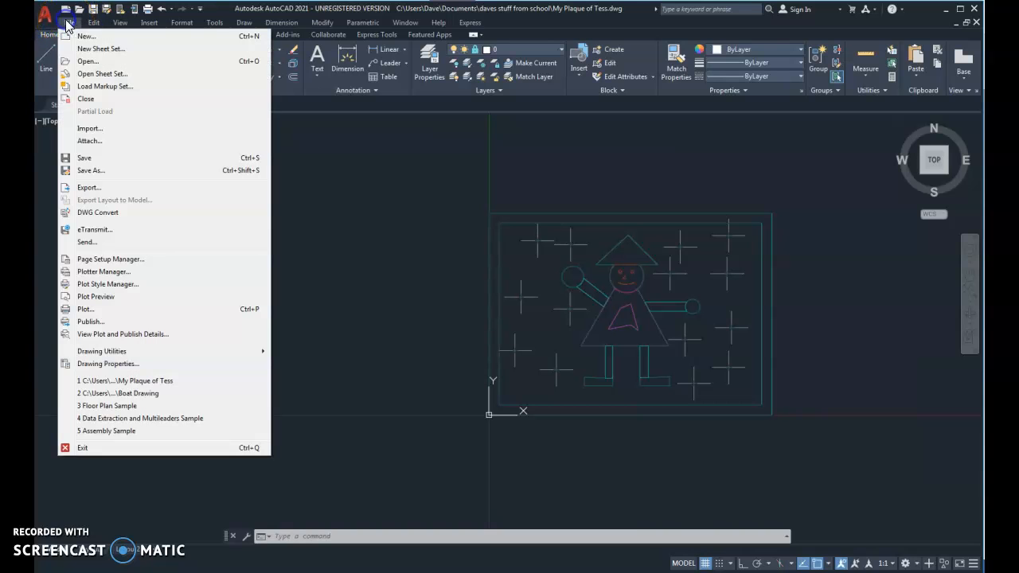
pyautogui.click(94, 158)
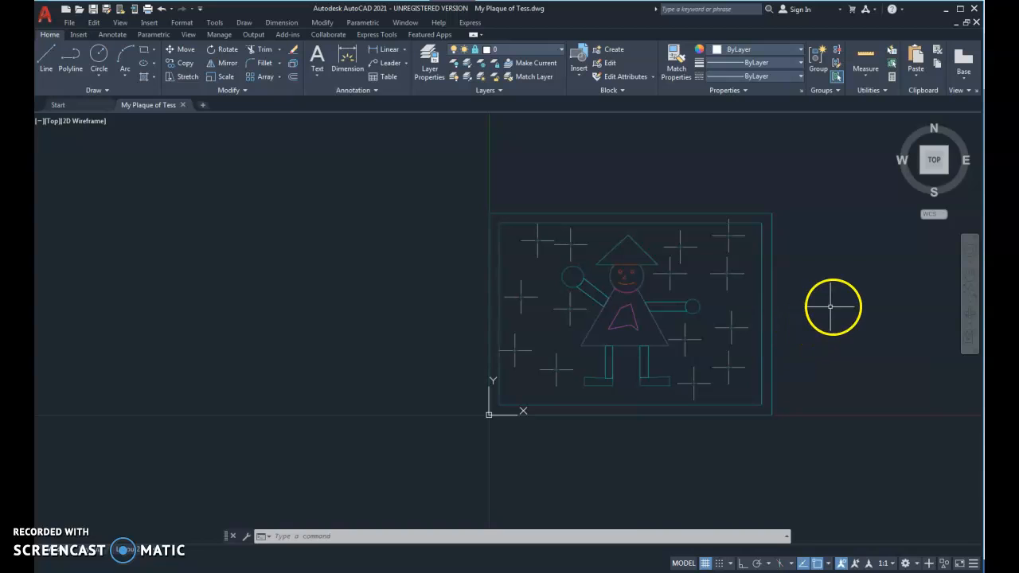
# Unlock the Hat, hands and feet, Face, dress, Arms and legs, and 0 layers
pyautogui.click(560, 50)
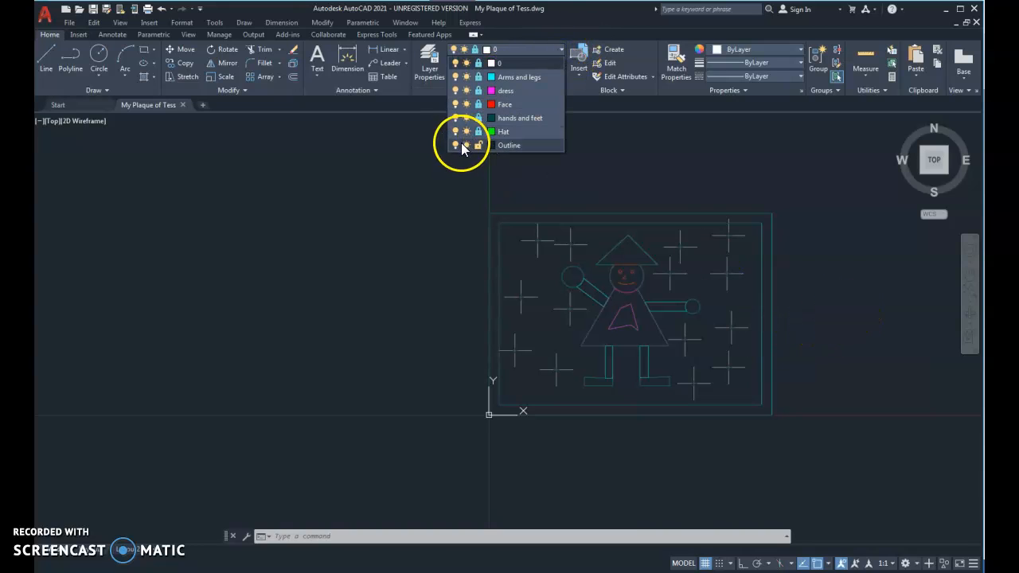
pyautogui.click(478, 130)
pyautogui.click(478, 117)
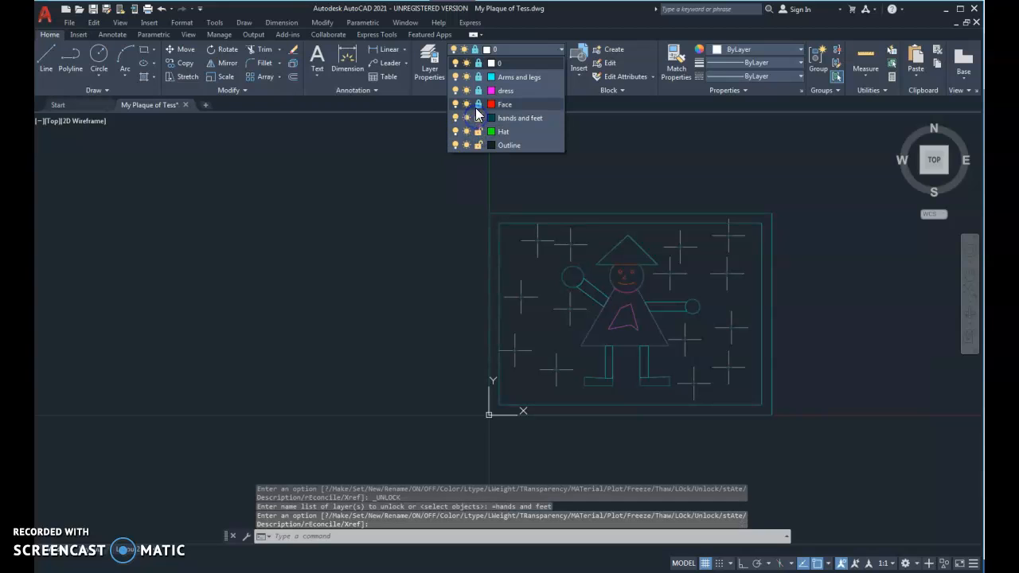
pyautogui.click(478, 104)
pyautogui.click(478, 91)
pyautogui.click(479, 77)
pyautogui.click(478, 63)
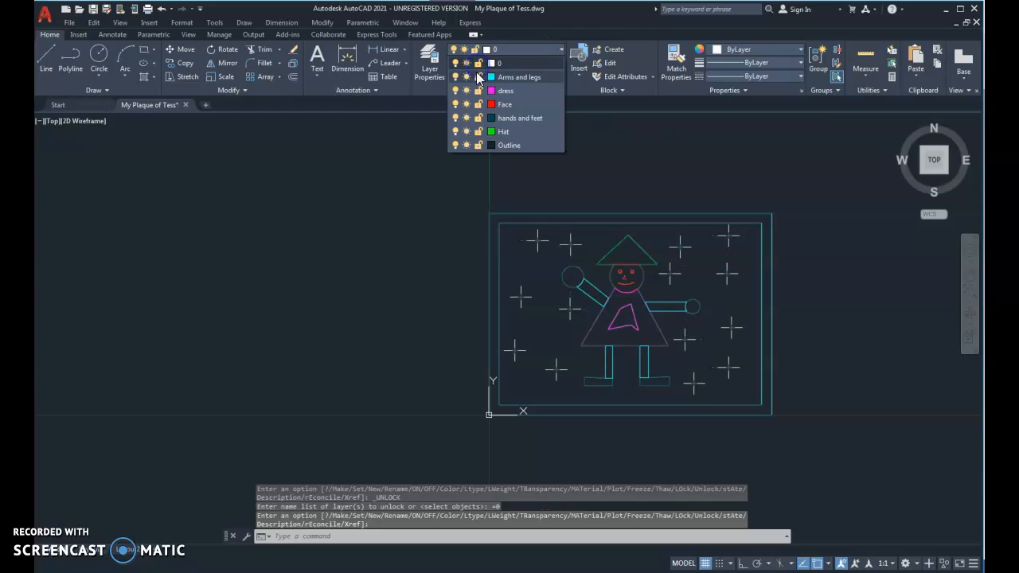
pyautogui.click(328, 296)
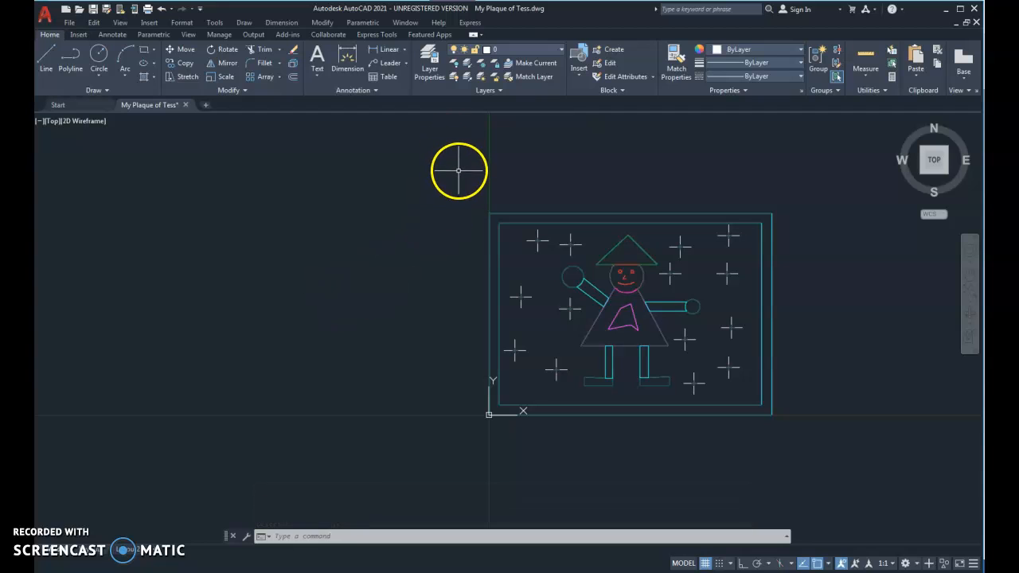
# Turn off the Outline, Hat, hands and feet, Face, dress, and Arms and legs layers, leaving only layer 0 on
pyautogui.click(561, 49)
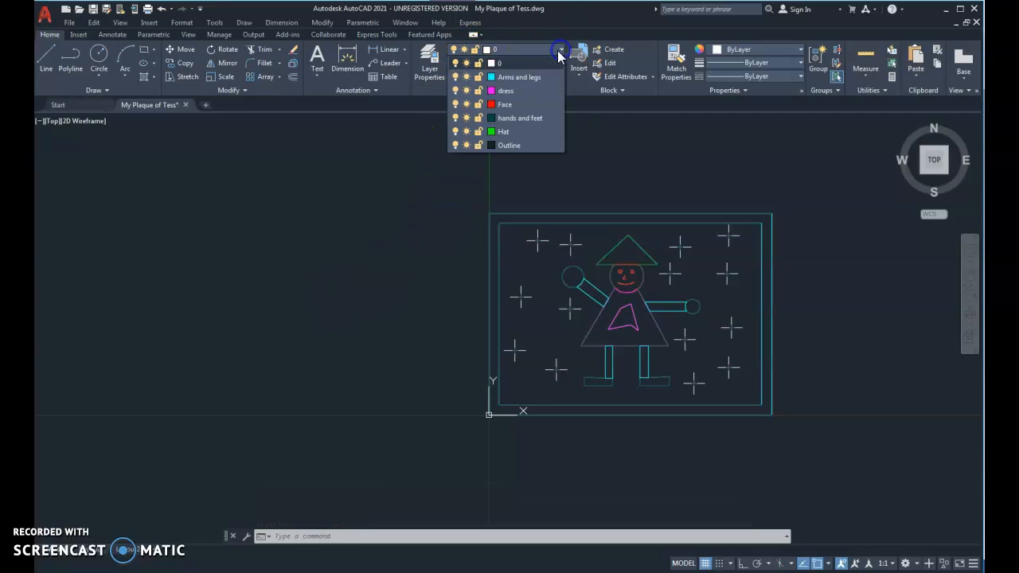
pyautogui.click(455, 144)
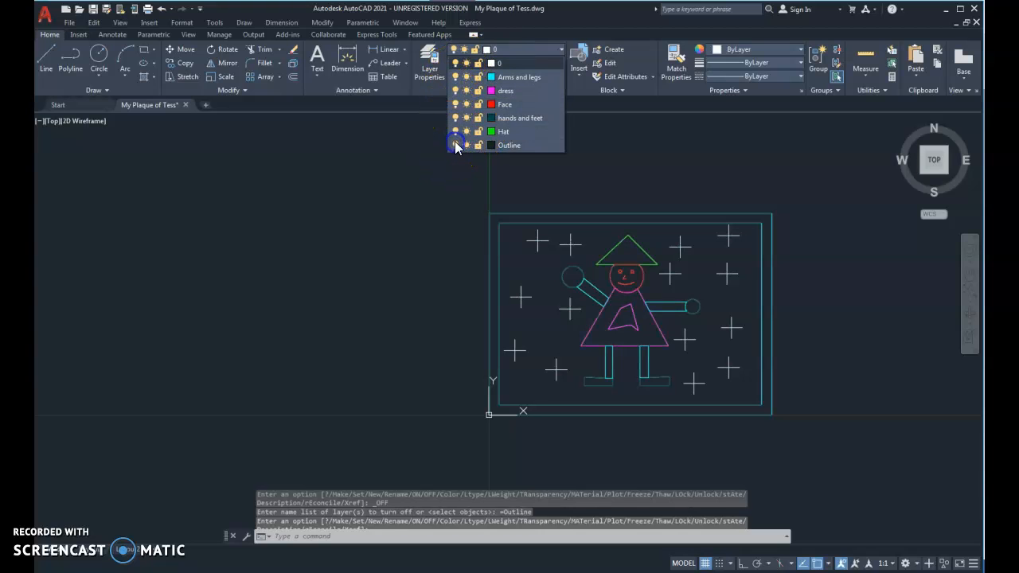
pyautogui.click(454, 117)
pyautogui.click(454, 105)
pyautogui.click(455, 90)
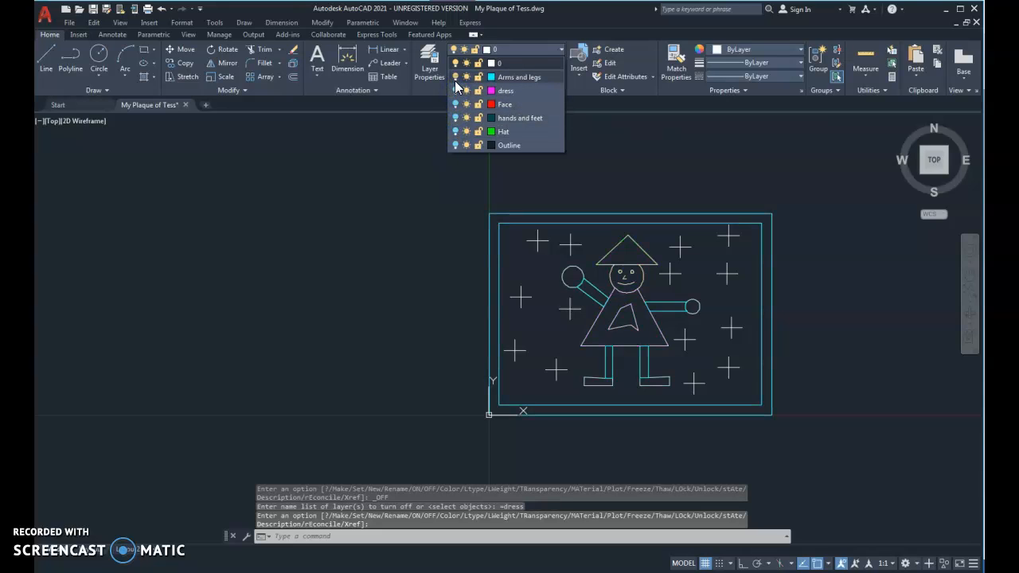
pyautogui.click(455, 77)
pyautogui.click(378, 252)
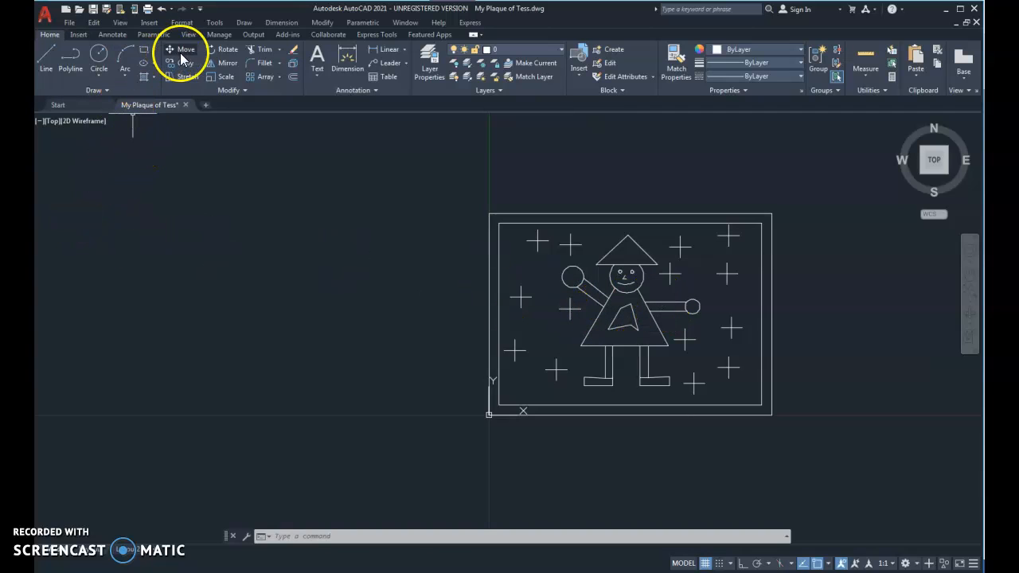
# Draw a 3/16 diameter circle by centre and diameter in the empty area left of the plaque
pyautogui.click(244, 24)
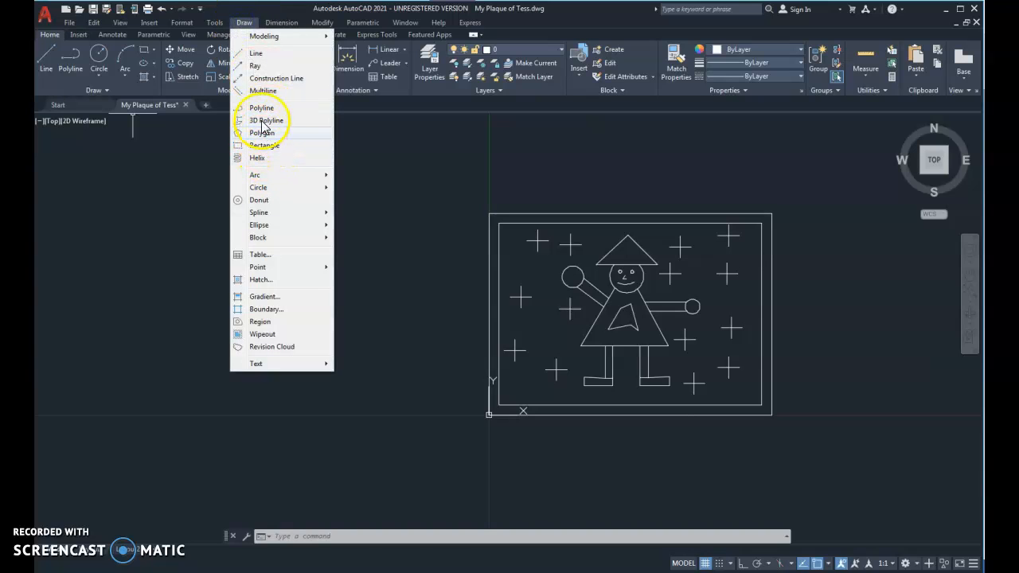
pyautogui.moveTo(267, 189)
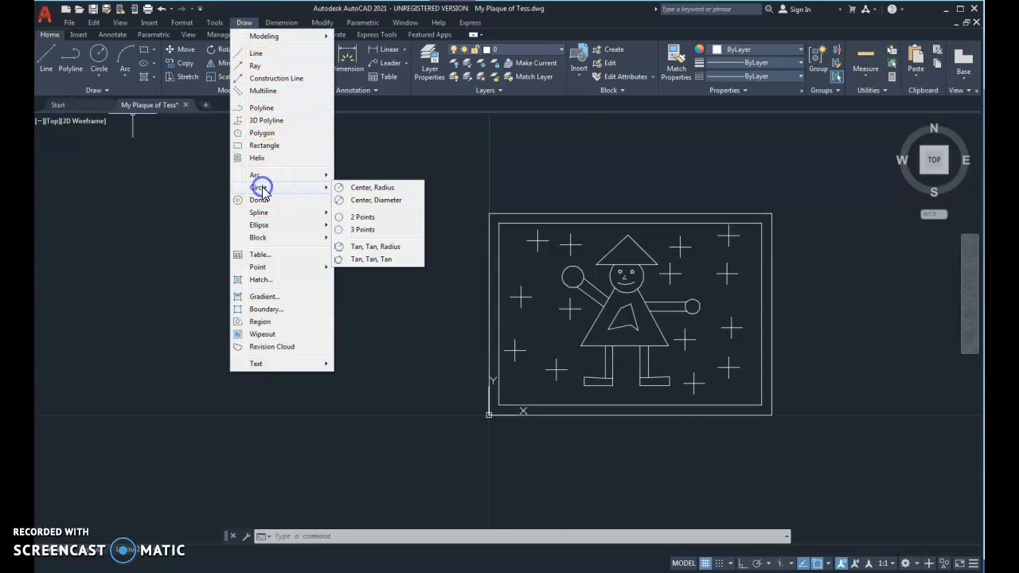
pyautogui.click(359, 203)
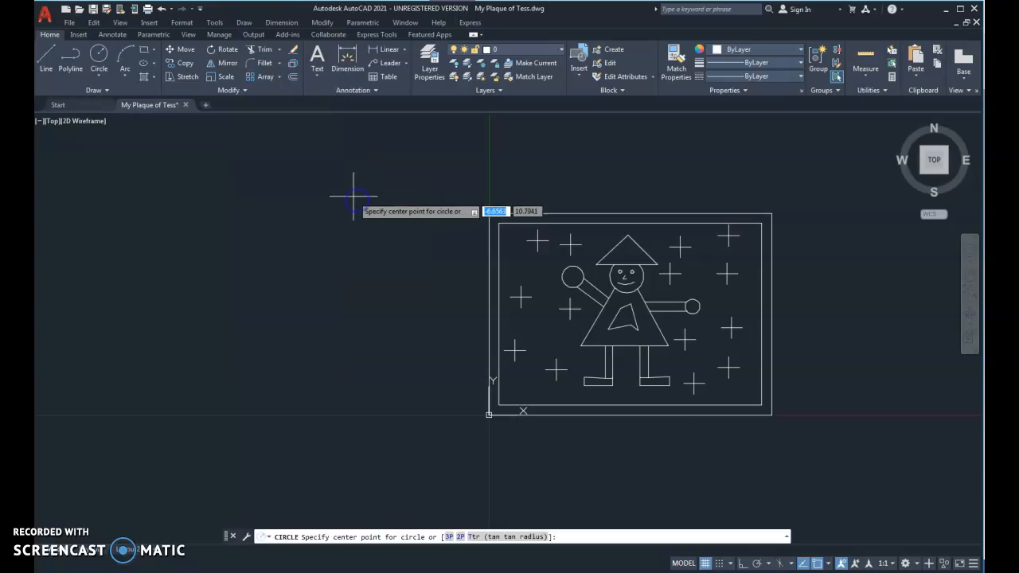
pyautogui.click(385, 257)
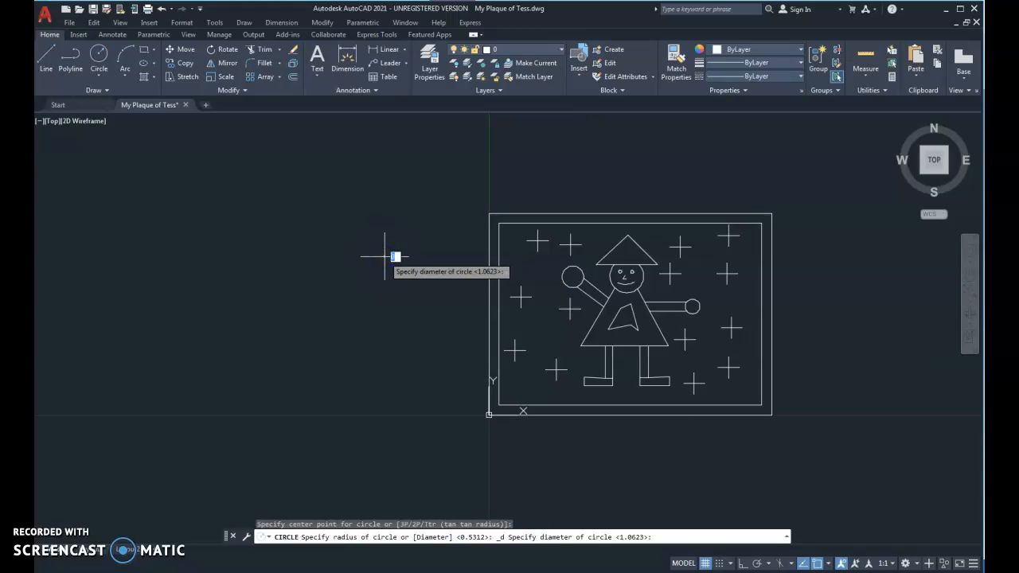
pyautogui.write('3/1')
pyautogui.click(374, 243)
pyautogui.click(384, 254)
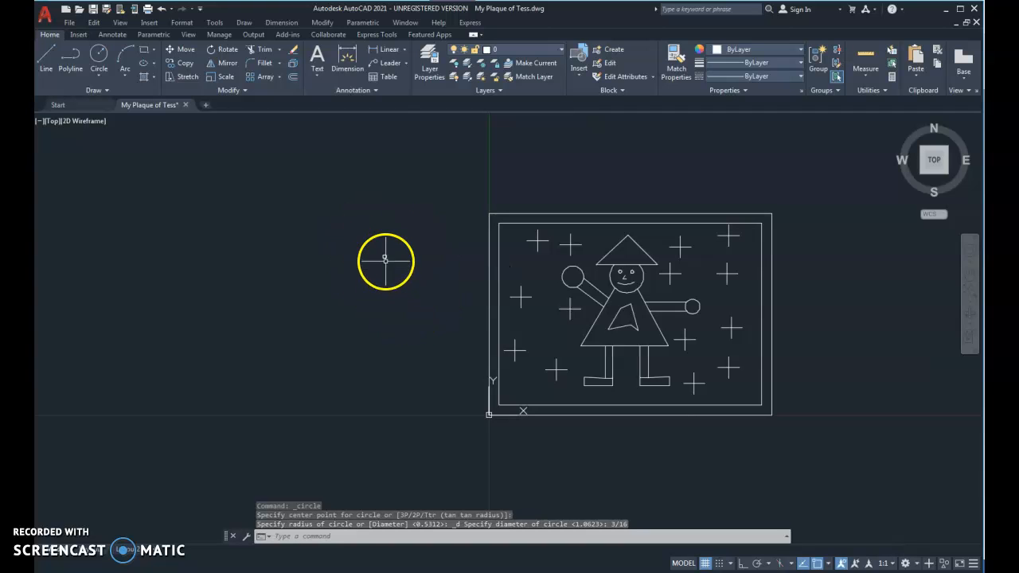
# Erase the small circle in the empty area left of the plaque
pyautogui.scroll(4, 387, 263)
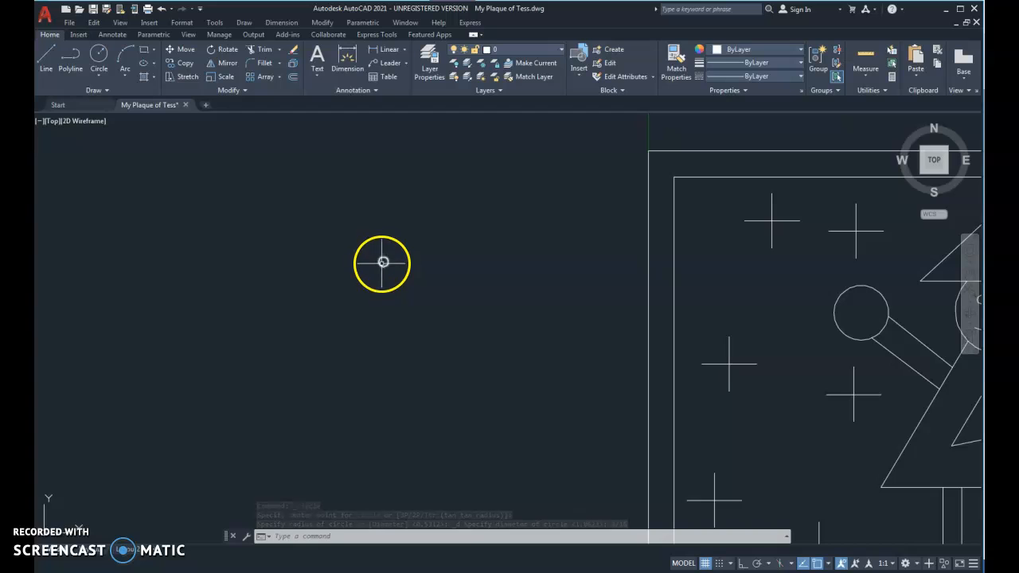
pyautogui.click(383, 262)
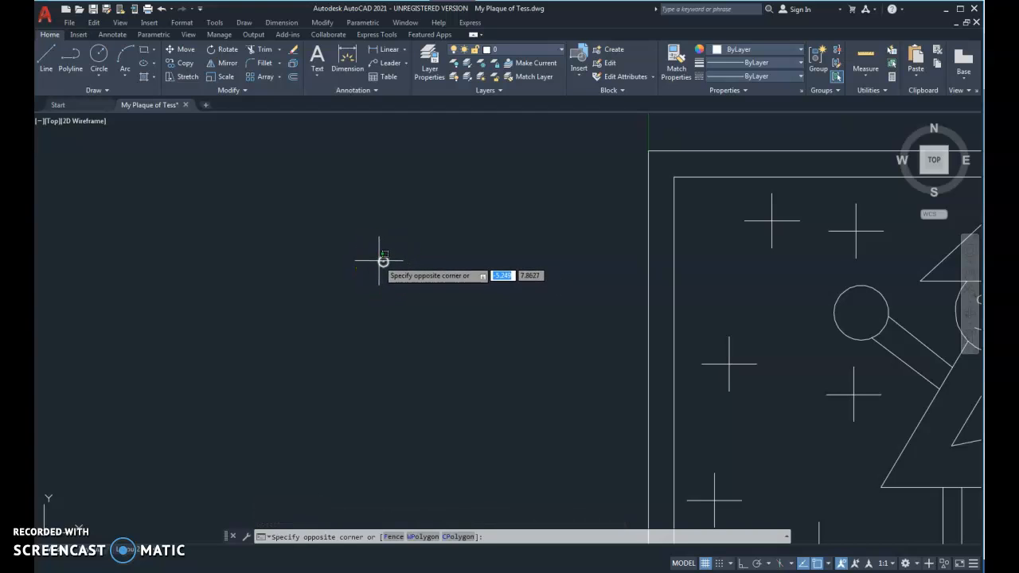
pyautogui.click(379, 261)
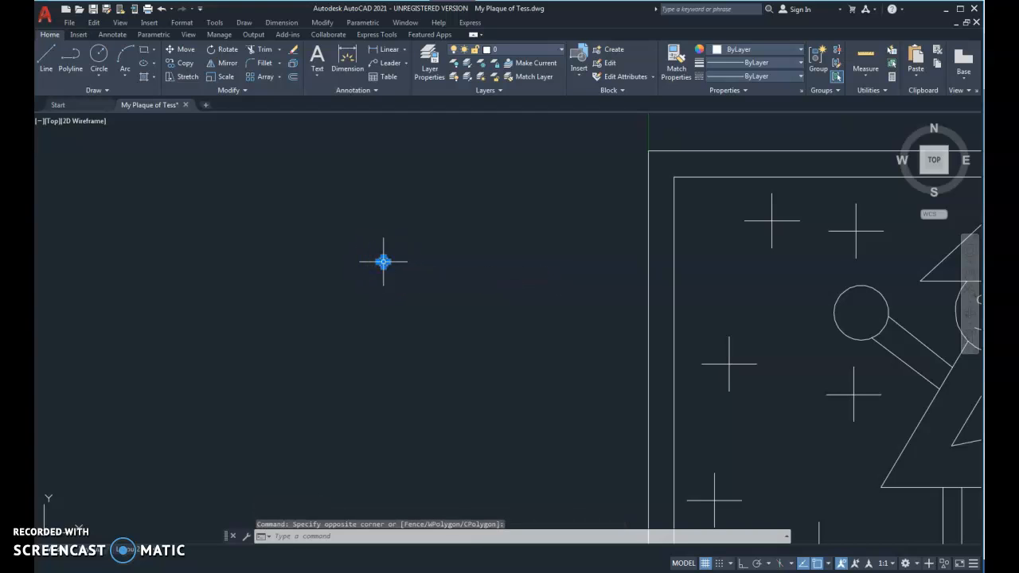
pyautogui.click(383, 262)
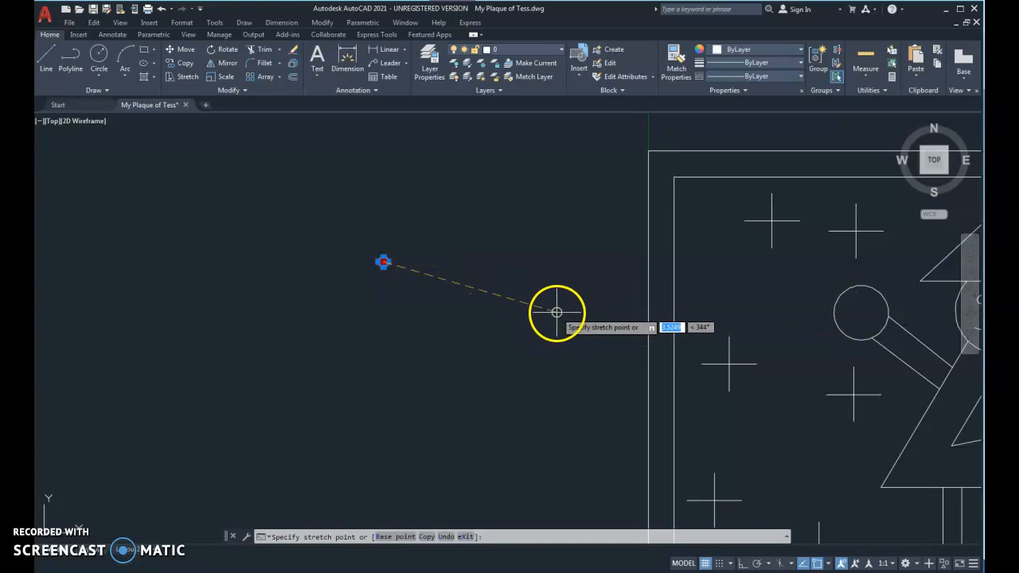
pyautogui.press('Escape')
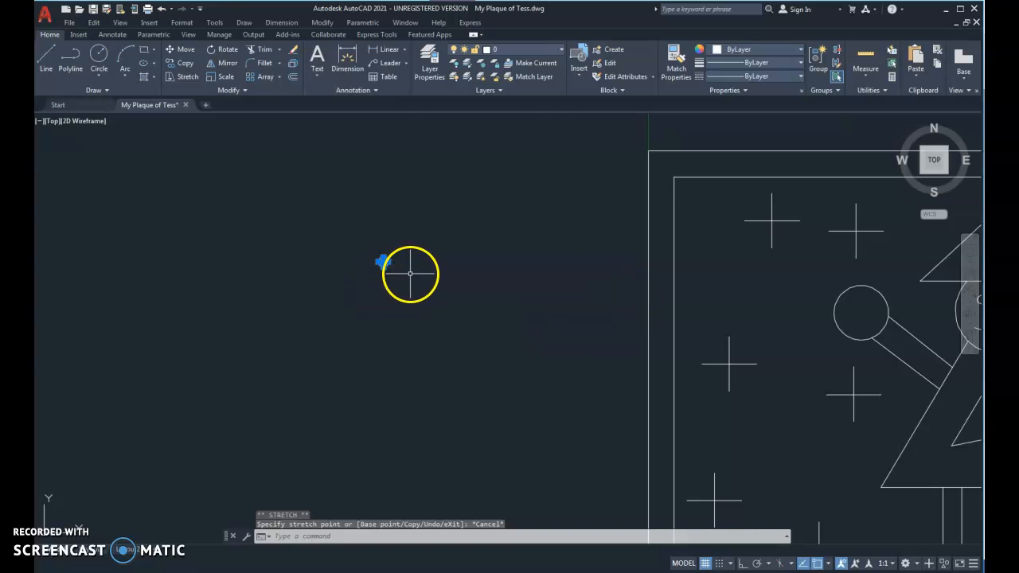
pyautogui.press('Delete')
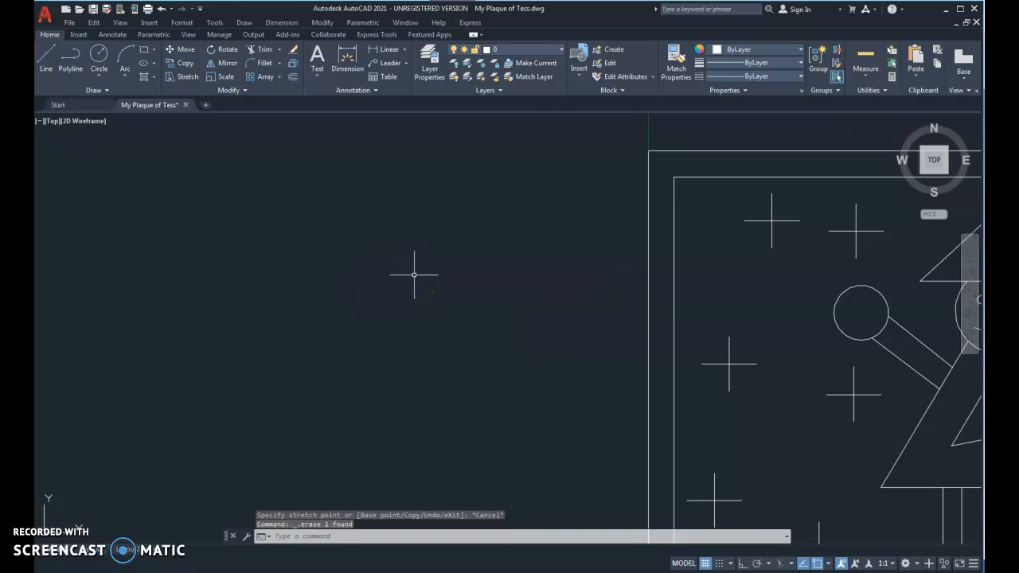
# Turn on the Arms and legs, dress, Face, hands and feet, Hat and Outline layers, and save the drawing
pyautogui.scroll(-5, 884, 376)
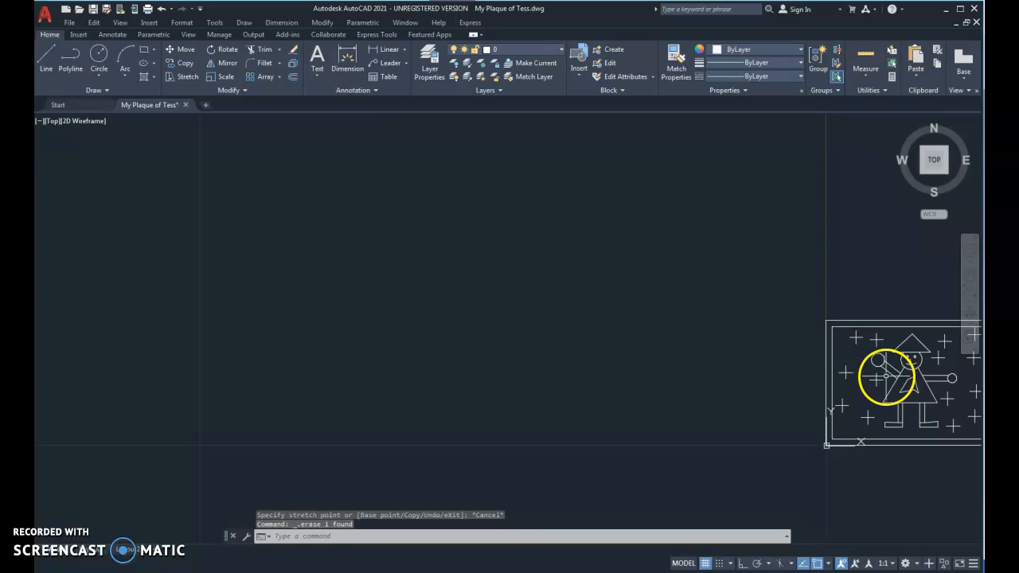
pyautogui.rightClick(698, 362)
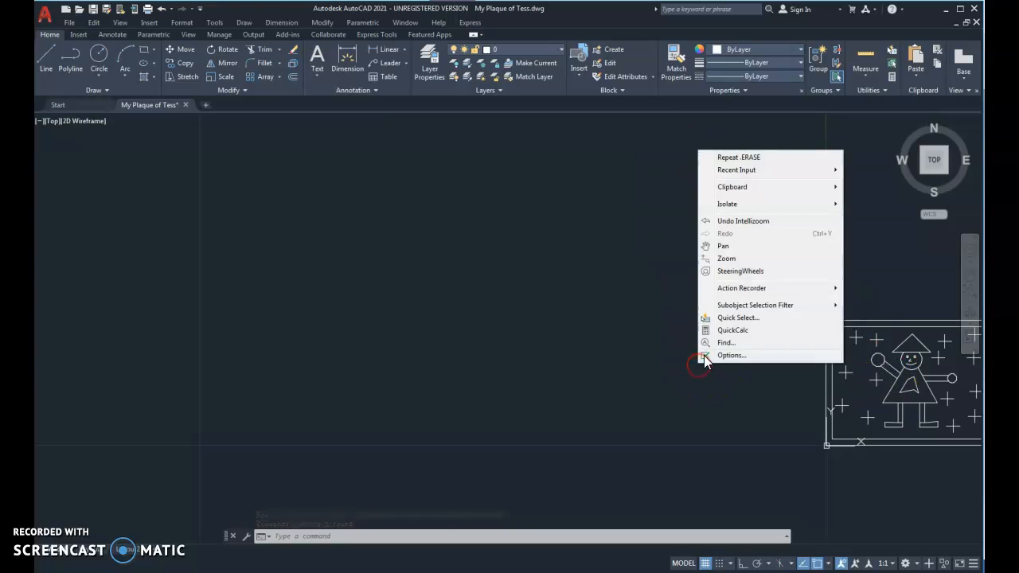
pyautogui.click(740, 248)
pyautogui.moveTo(865, 359); pyautogui.dragTo(464, 347)
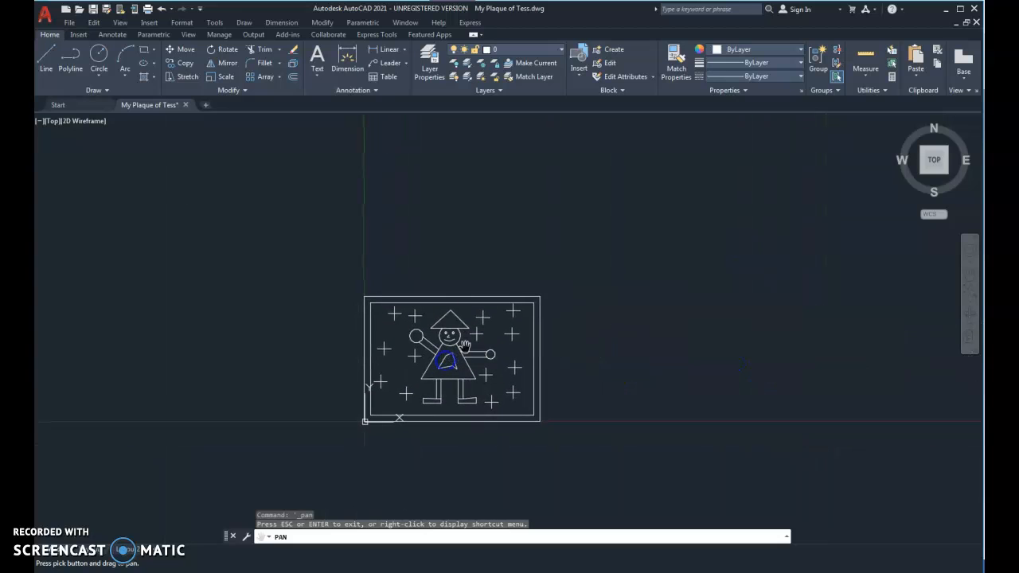
pyautogui.press('Escape')
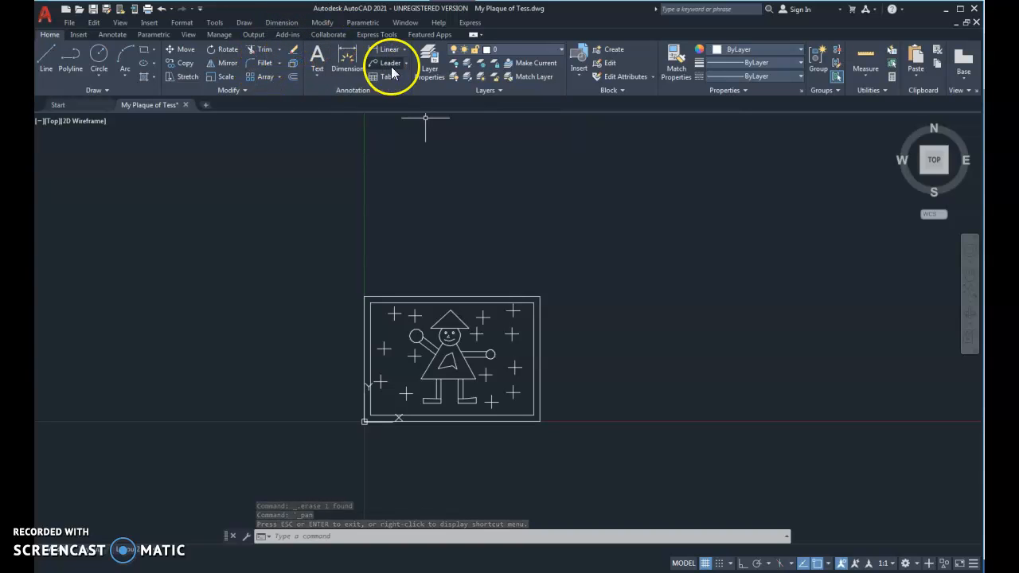
pyautogui.click(562, 51)
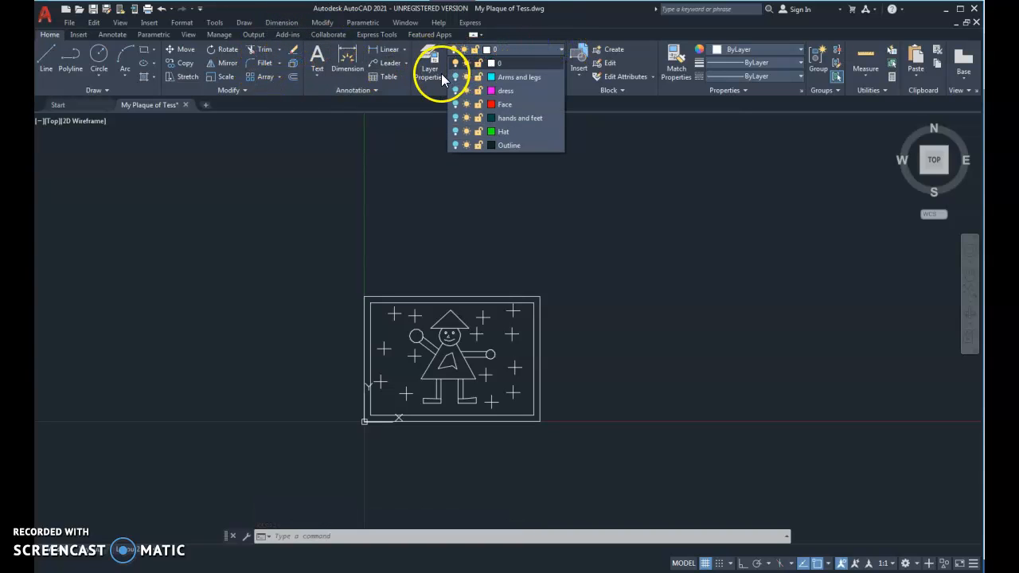
pyautogui.click(453, 77)
pyautogui.click(455, 90)
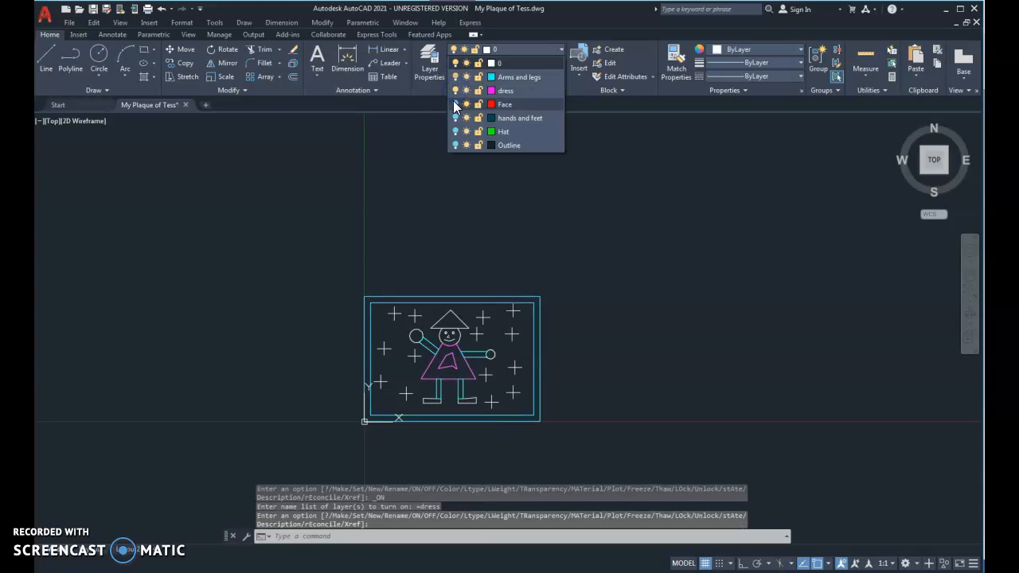
pyautogui.click(454, 105)
pyautogui.click(455, 118)
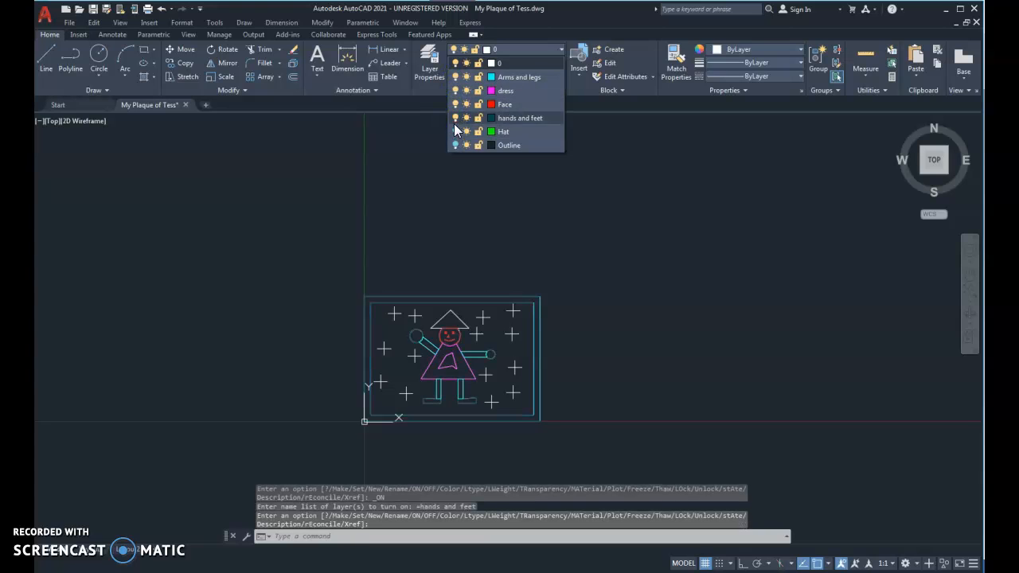
pyautogui.click(454, 131)
pyautogui.click(454, 145)
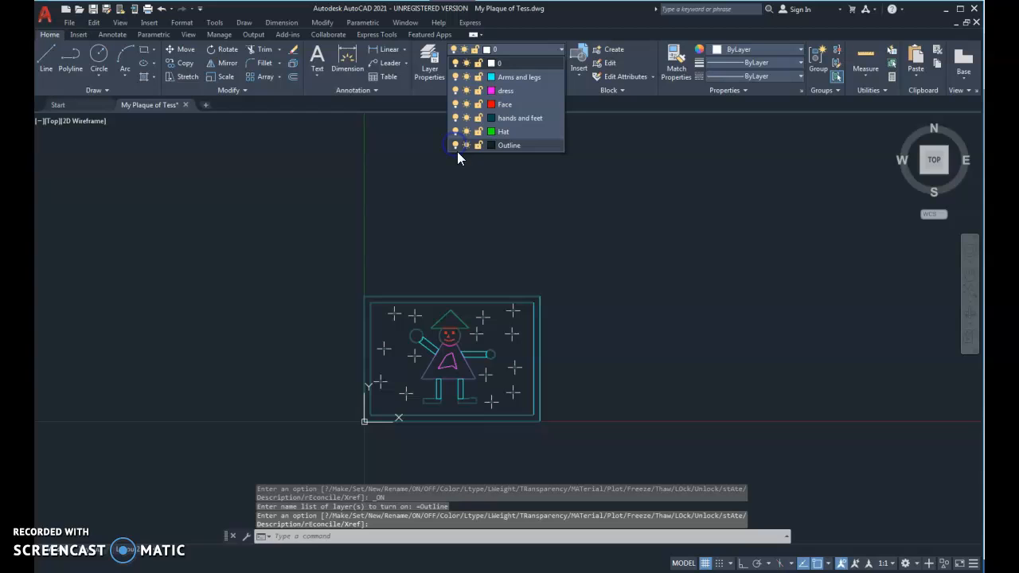
pyautogui.click(601, 226)
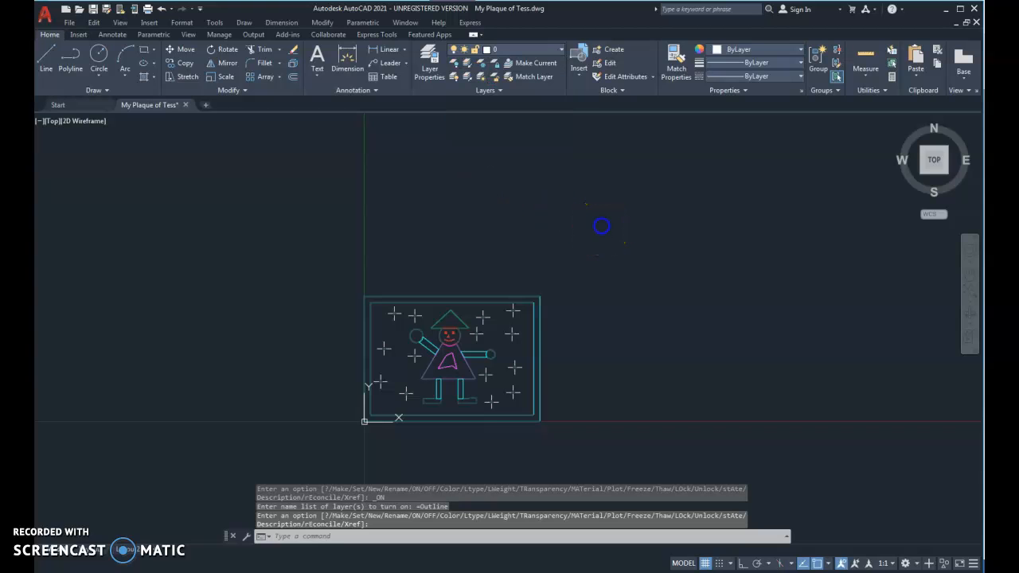
pyautogui.click(70, 22)
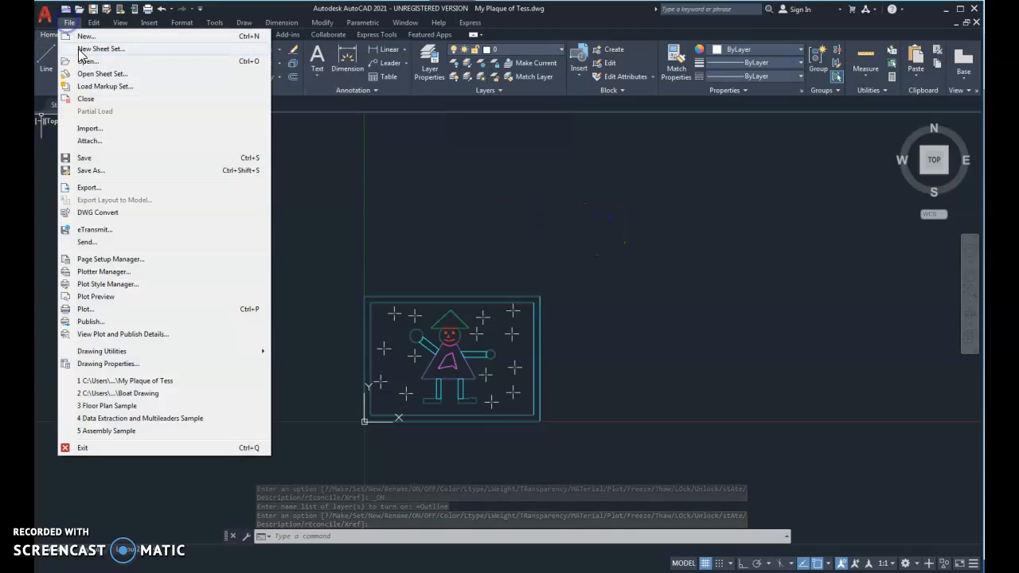
pyautogui.click(80, 157)
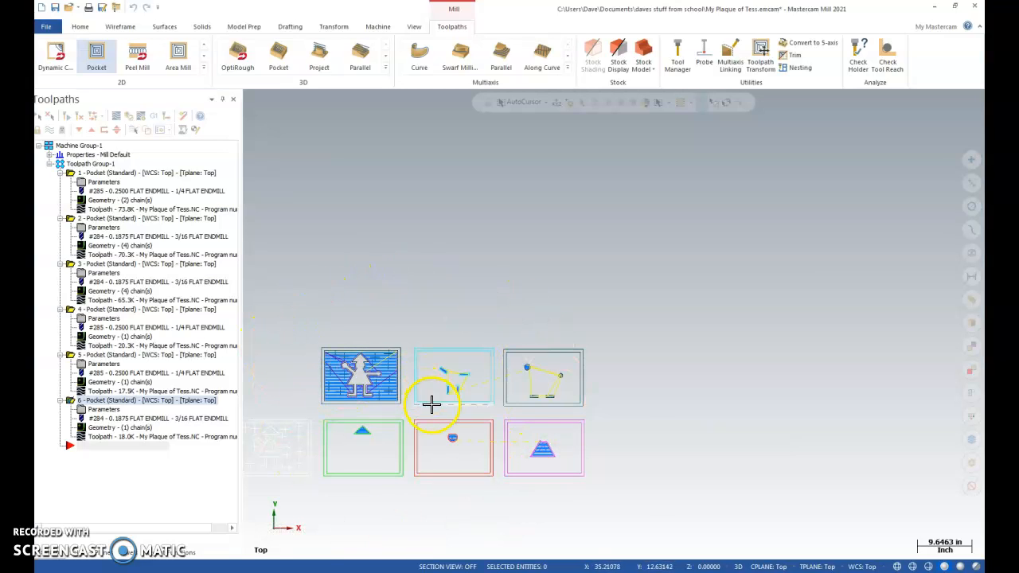
# Switch to Mastercam and open the AutoCAD drawing My Plaque of Tess without saving the current part's changes
pyautogui.scroll(3, 402, 455)
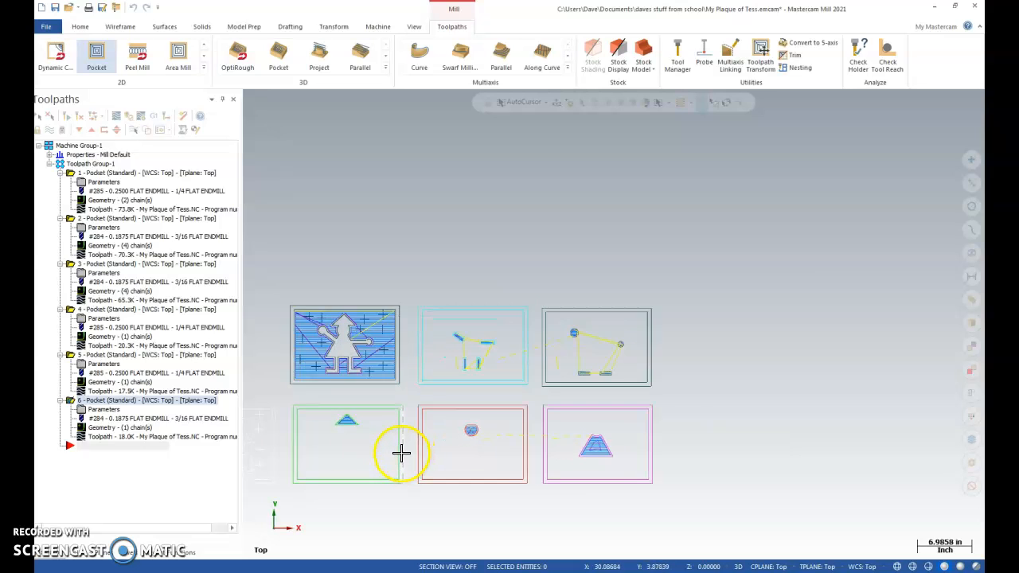
pyautogui.scroll(1, 400, 453)
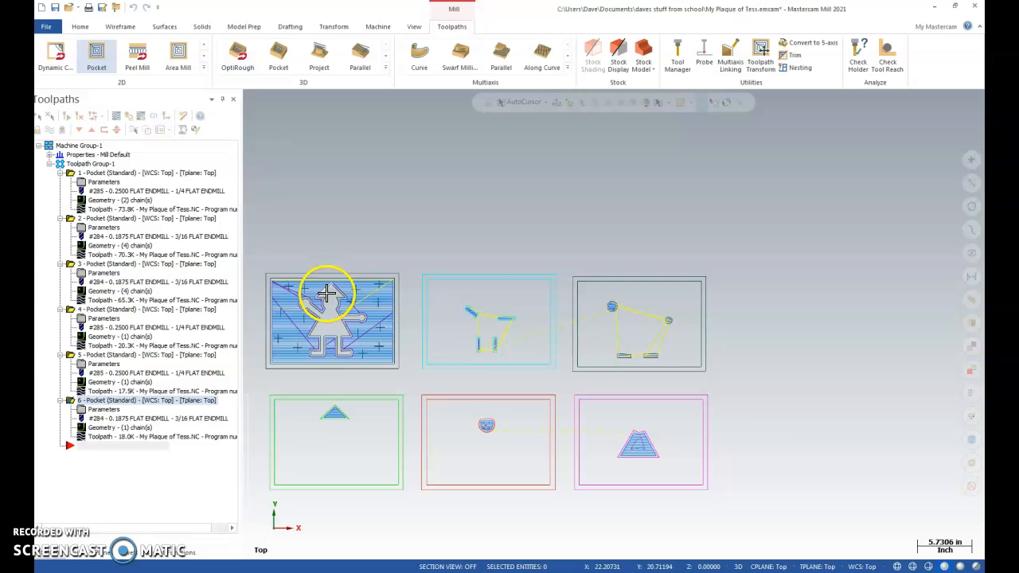
pyautogui.click(46, 26)
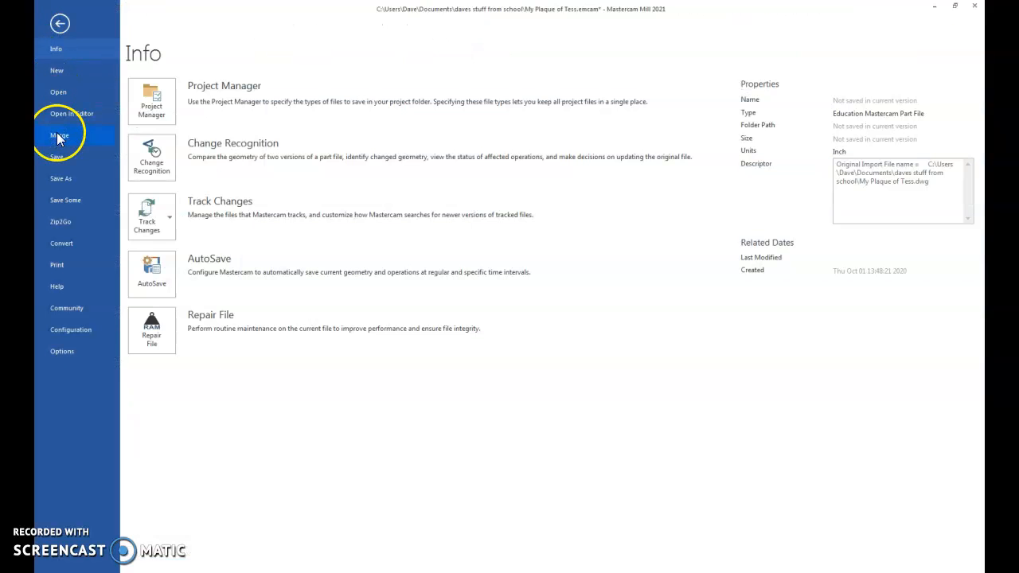
pyautogui.click(66, 91)
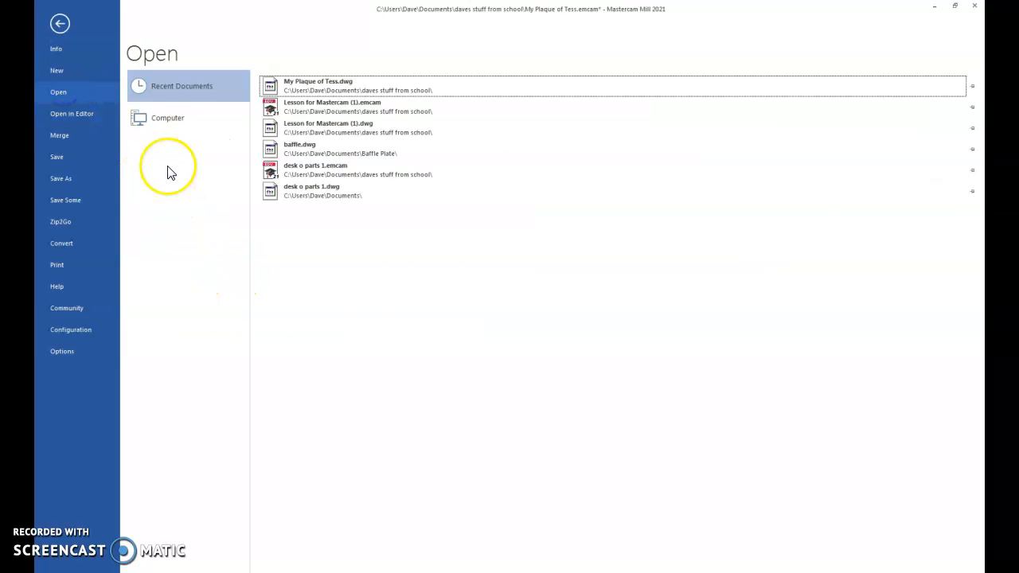
pyautogui.click(167, 119)
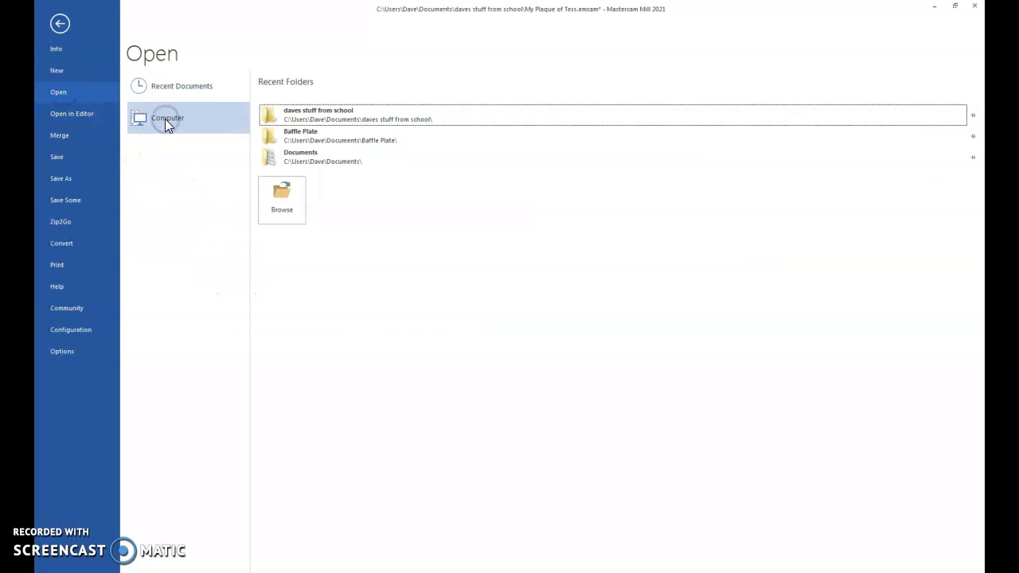
pyautogui.click(310, 118)
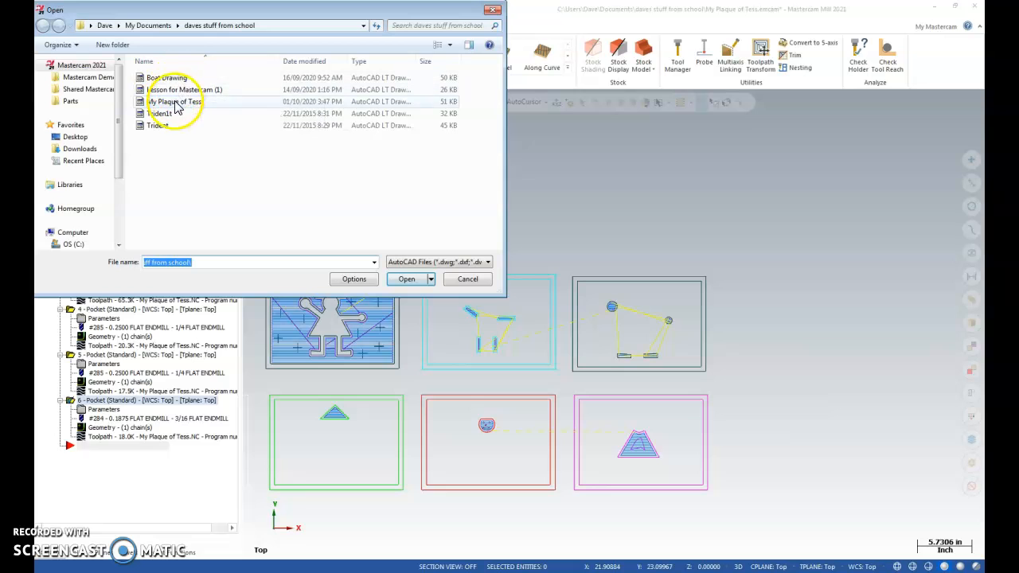
pyautogui.click(171, 102)
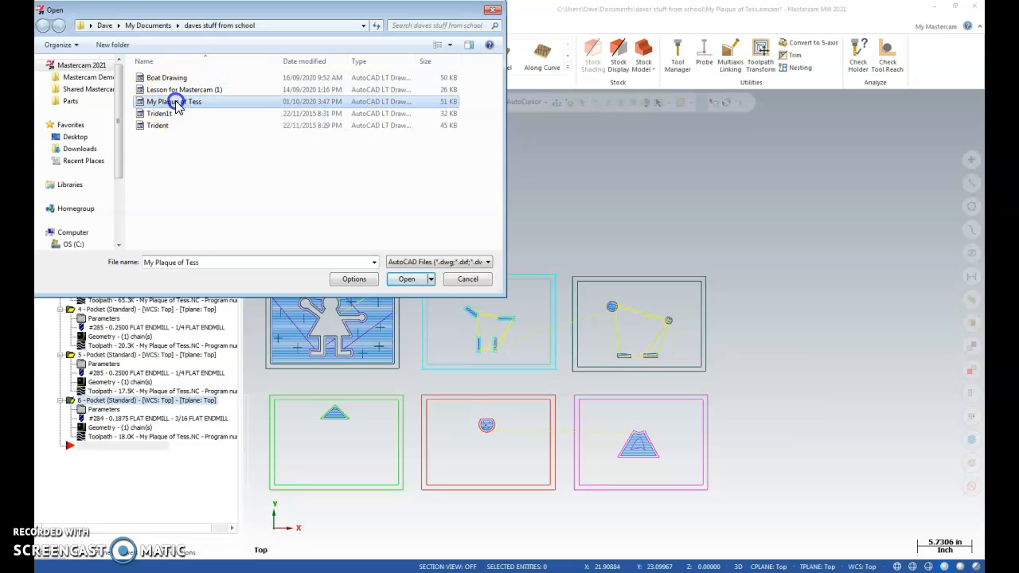
pyautogui.click(407, 281)
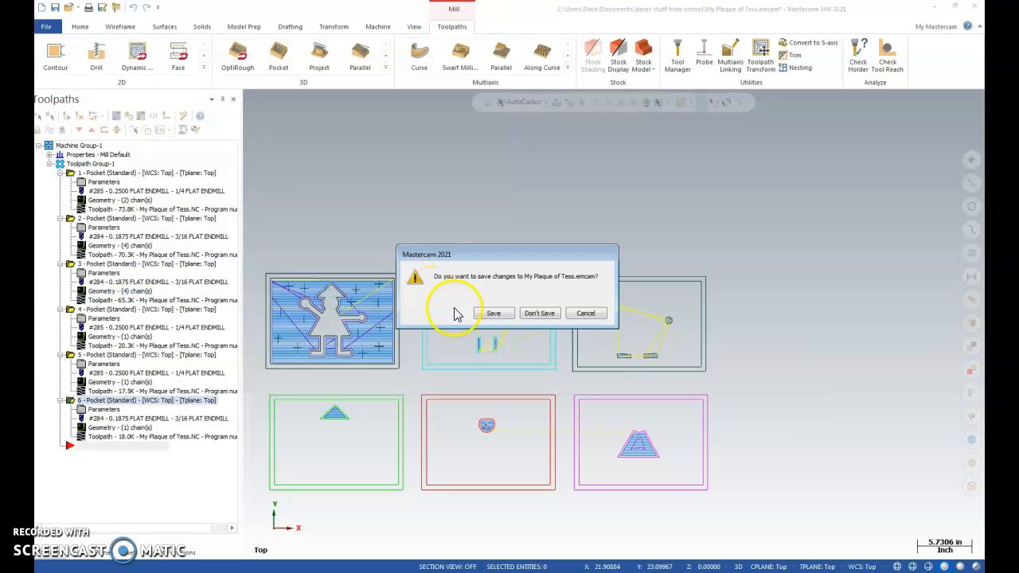
pyautogui.click(537, 314)
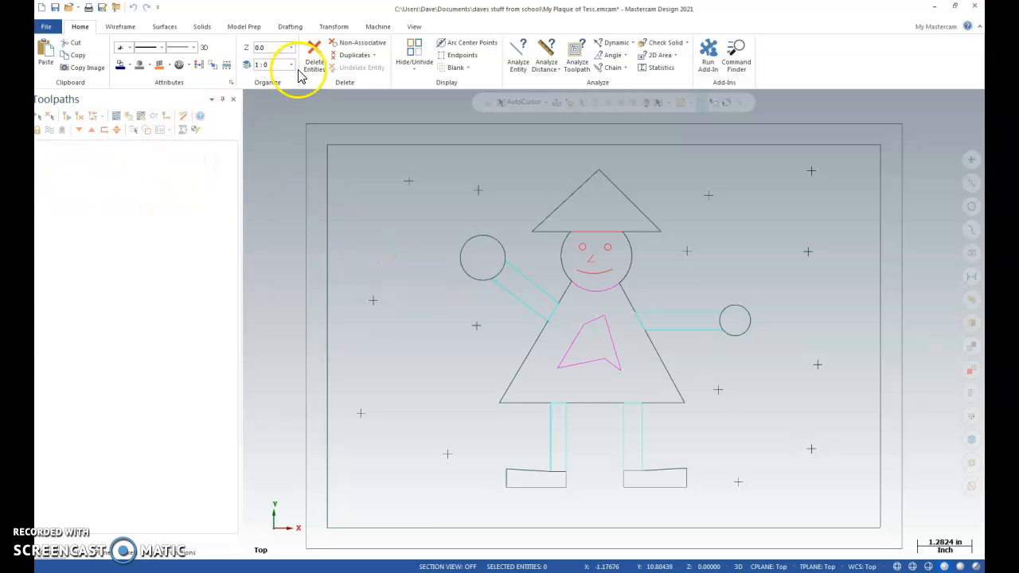
# Add a mill machine group using the MILL DEFAULT.MCAM-MMD machine definition
pyautogui.click(374, 27)
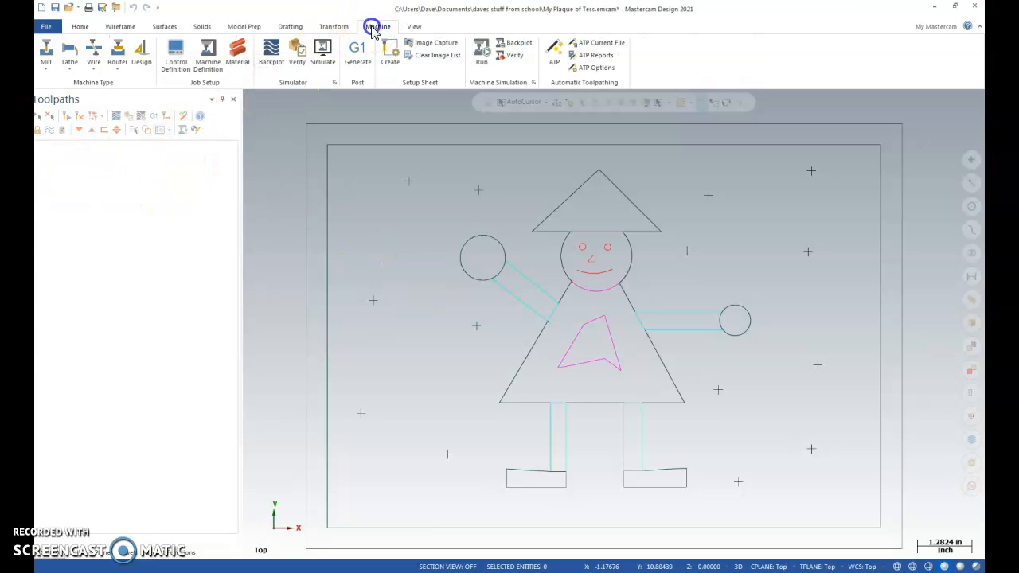
pyautogui.click(47, 66)
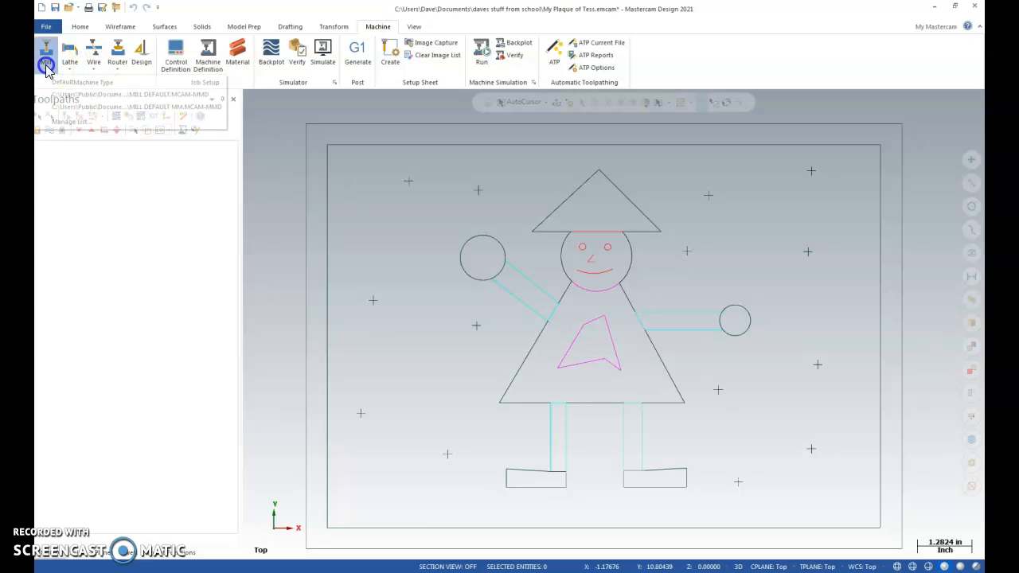
pyautogui.click(73, 95)
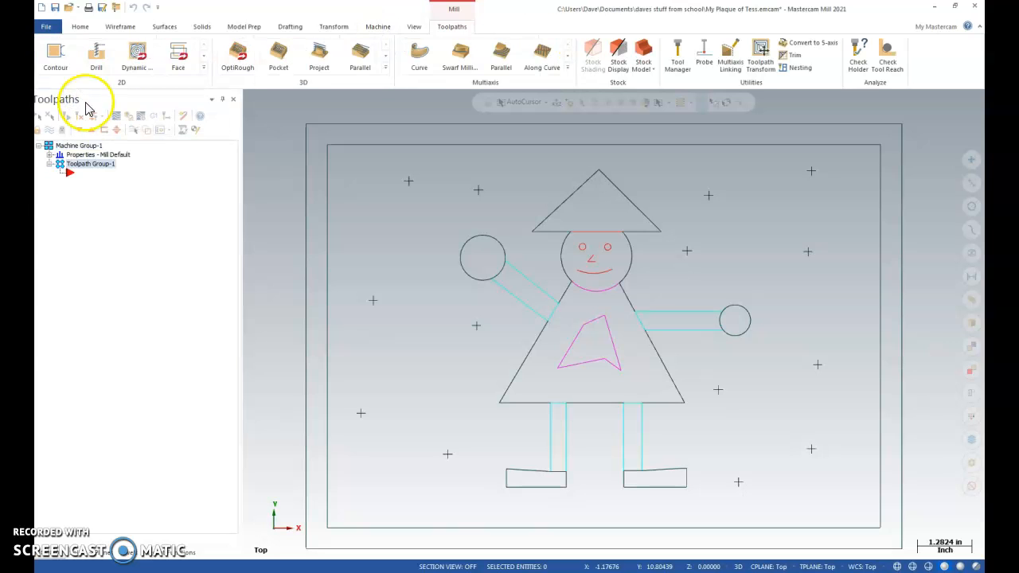
# In the machine group's tool settings, assign tool numbers sequentially and choose WOOD inch from the mill library as the material
pyautogui.click(49, 155)
pyautogui.click(88, 172)
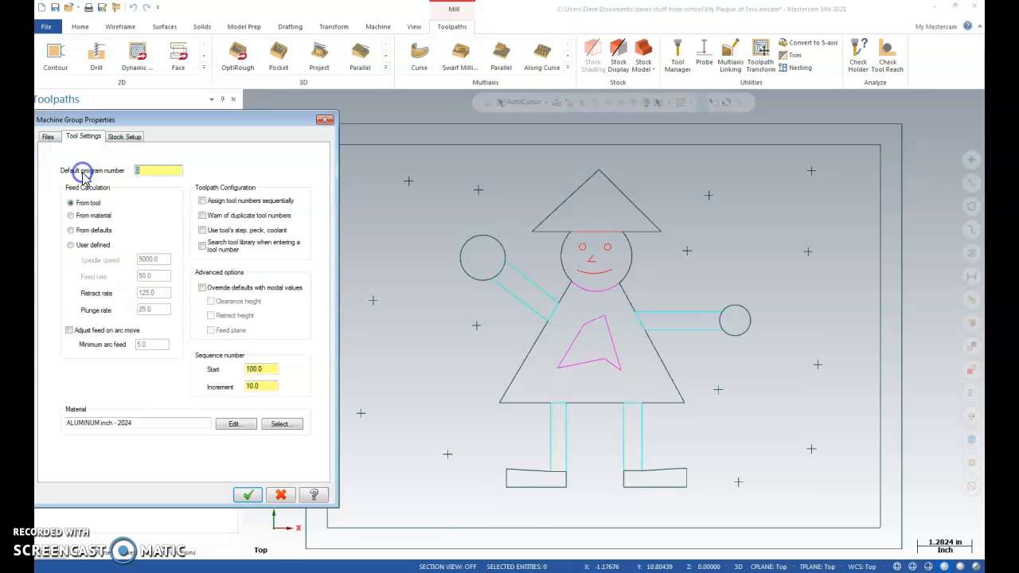
pyautogui.click(205, 201)
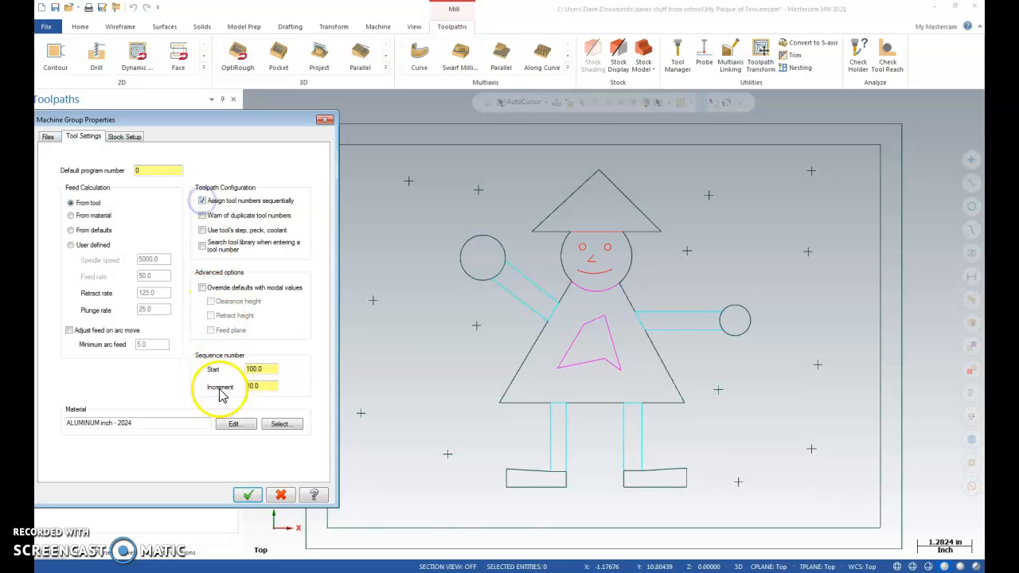
pyautogui.click(280, 424)
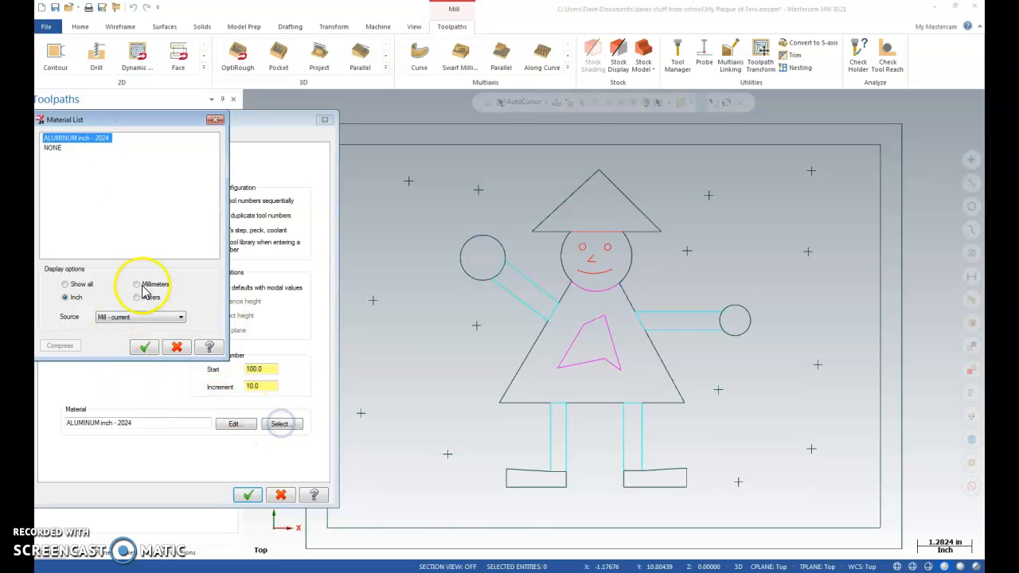
pyautogui.click(180, 316)
pyautogui.click(142, 333)
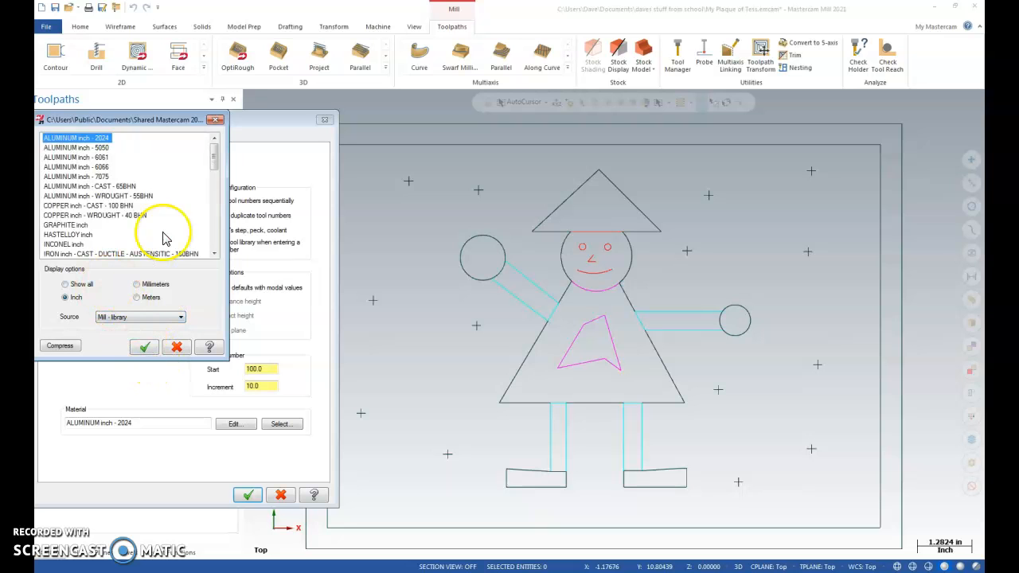
pyautogui.moveTo(214, 155); pyautogui.dragTo(216, 232)
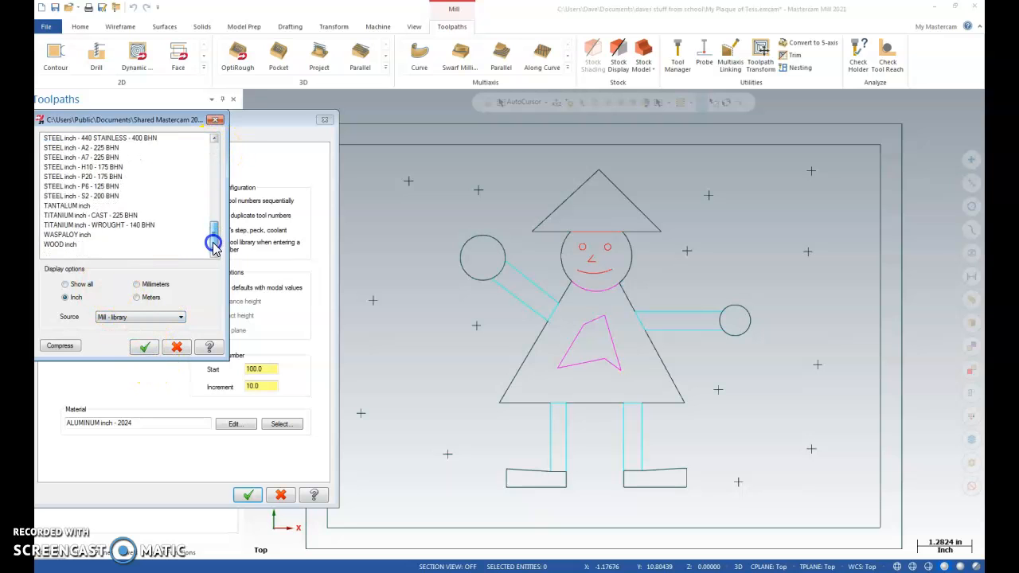
pyautogui.click(64, 244)
pyautogui.click(145, 350)
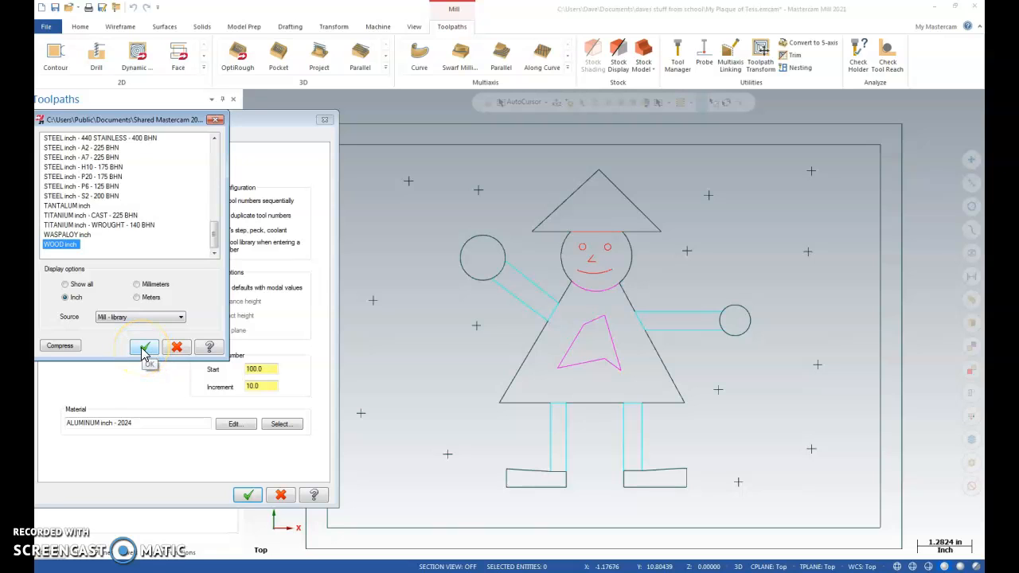
# Set up displayed rectangular stock with X 14, Y 10 and Z 1, its origin on the top face's left corner
pyautogui.click(125, 137)
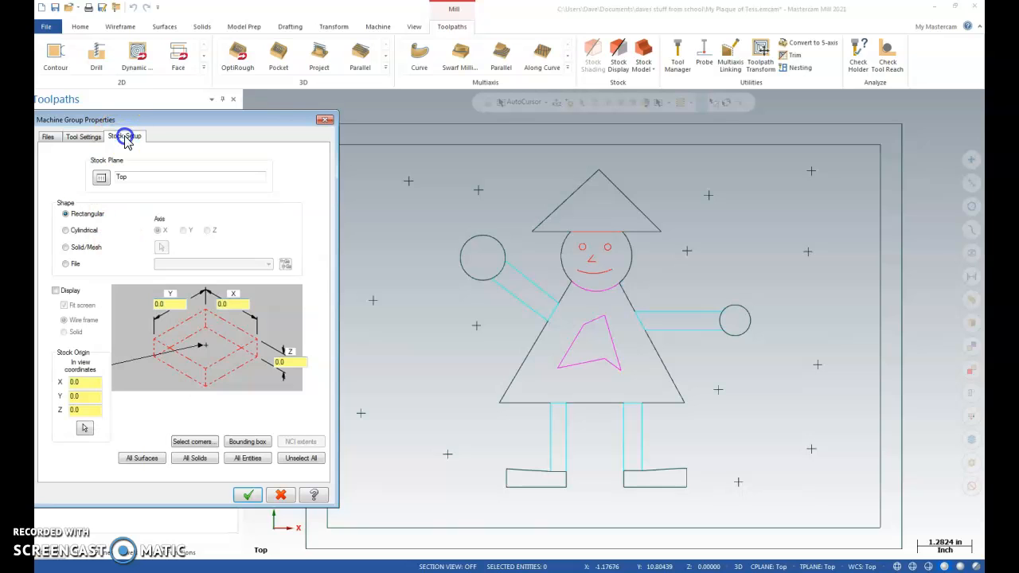
pyautogui.click(57, 292)
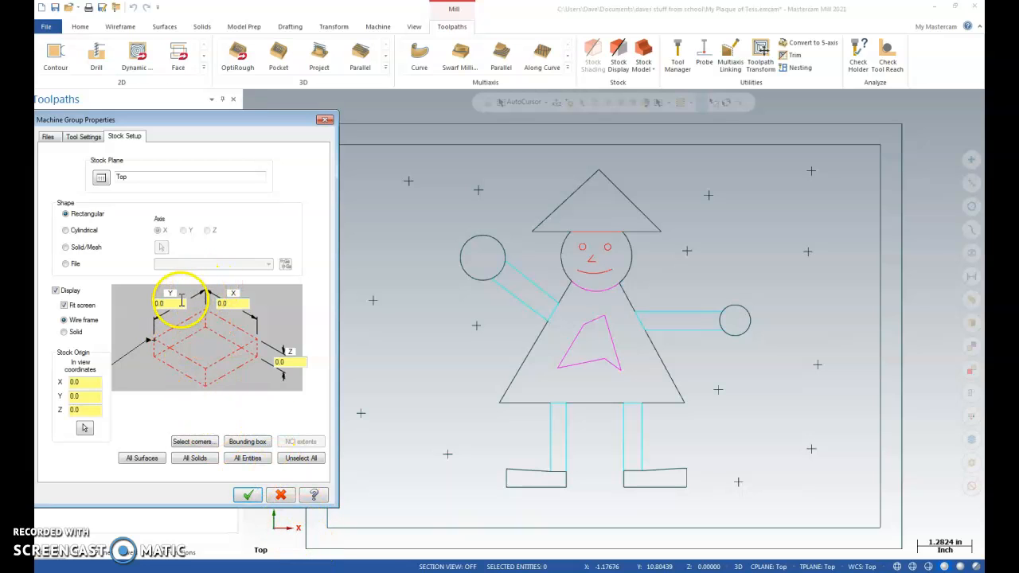
pyautogui.click(195, 457)
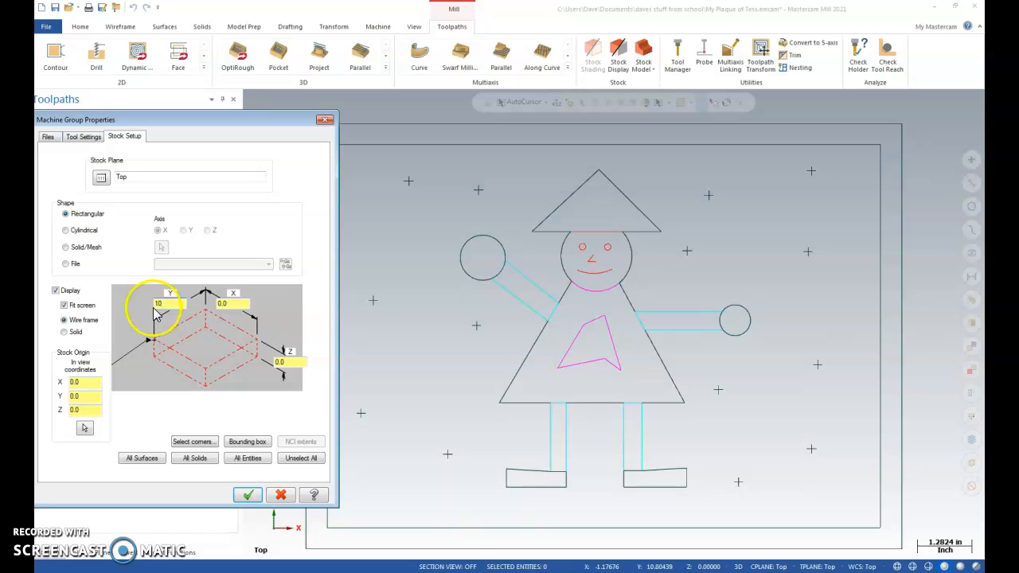
pyautogui.click(210, 306)
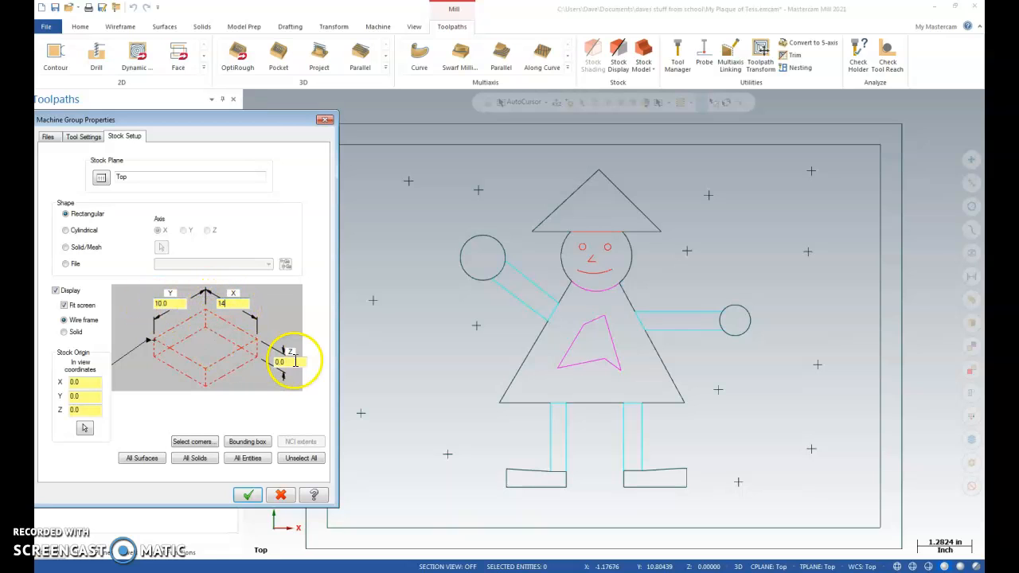
pyautogui.click(271, 362)
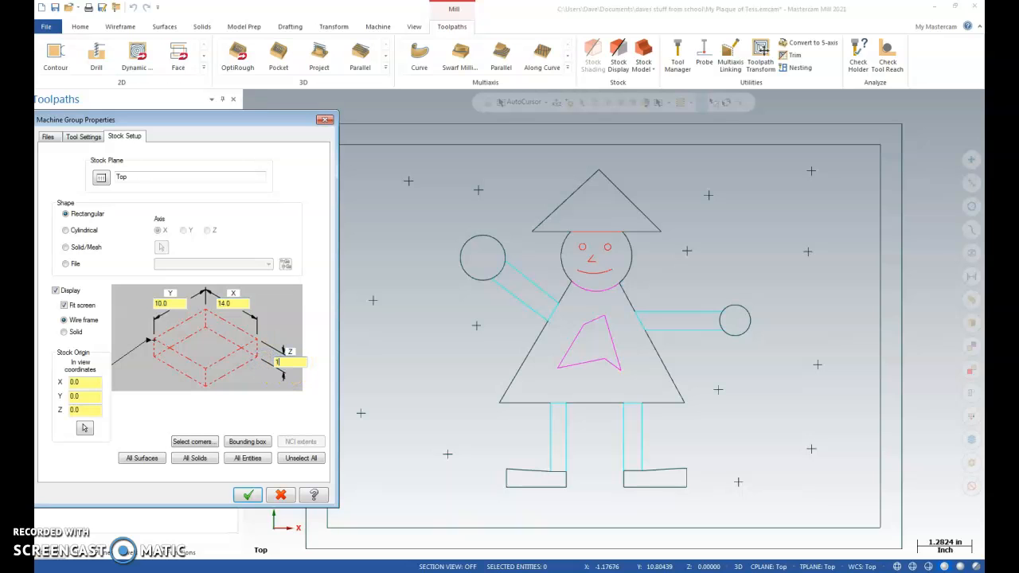
pyautogui.click(249, 496)
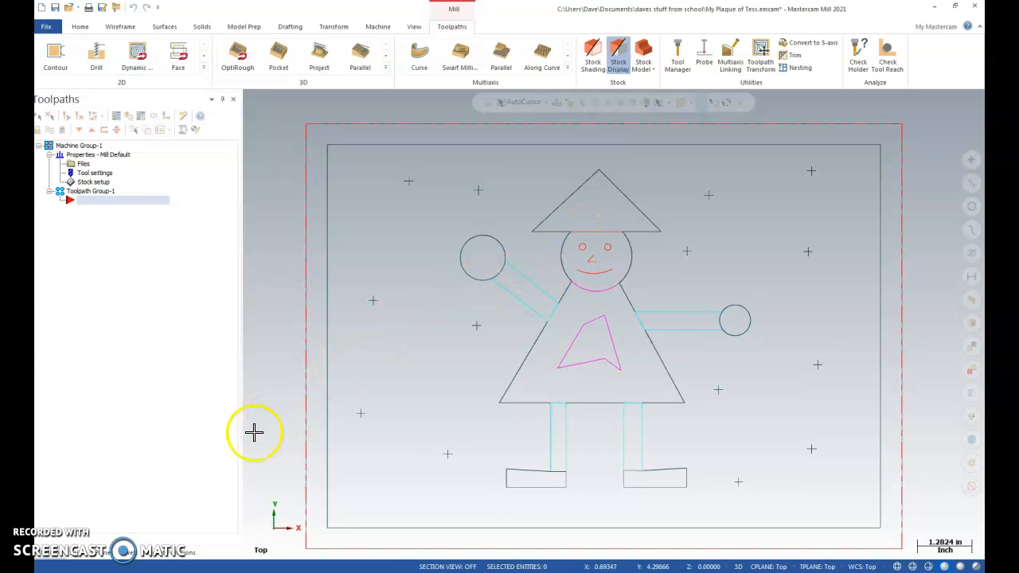
# Hide the Hat, dress, Arms and legs, hands and feet, and Outline levels
pyautogui.click(131, 557)
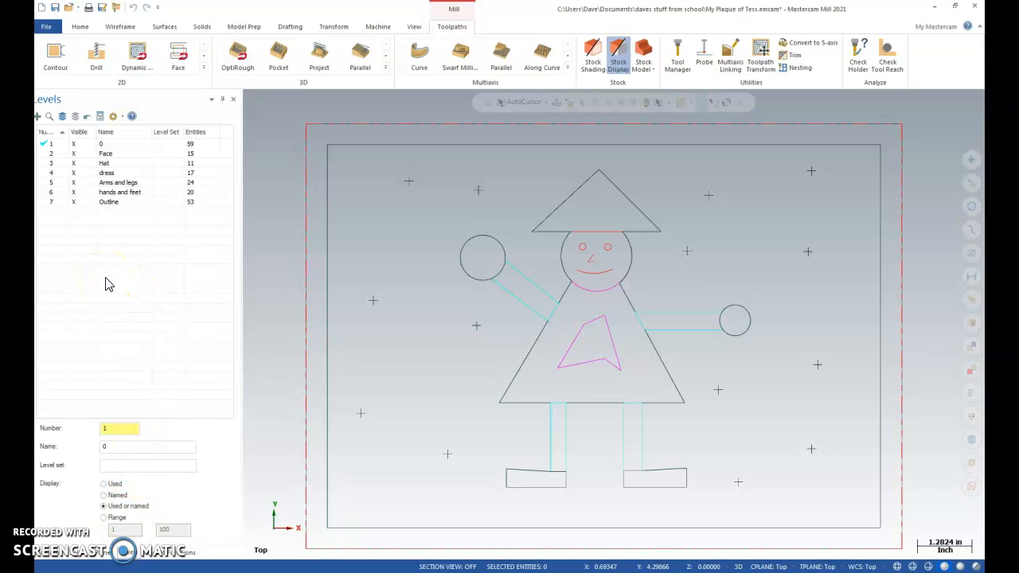
pyautogui.click(74, 145)
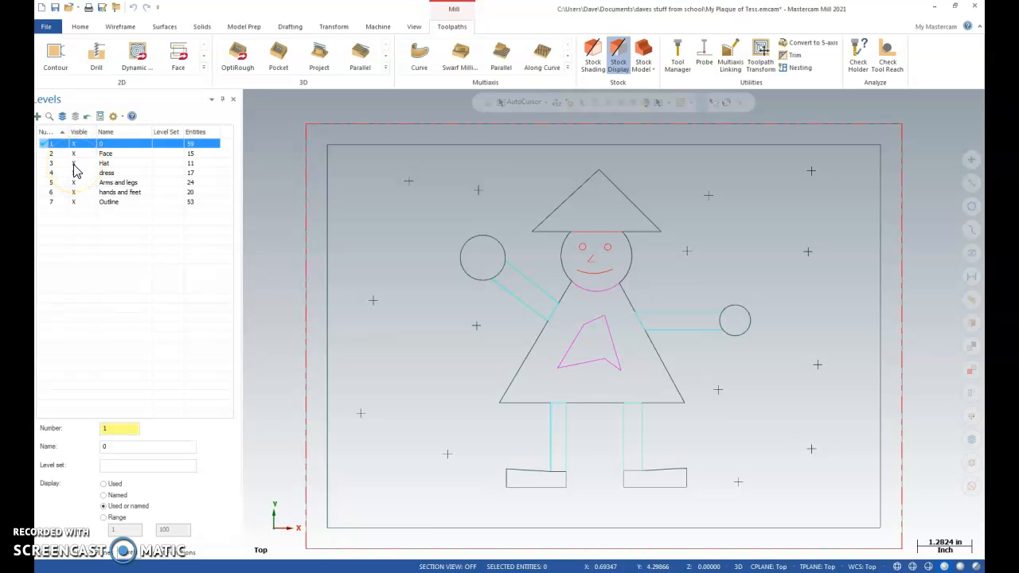
pyautogui.click(74, 163)
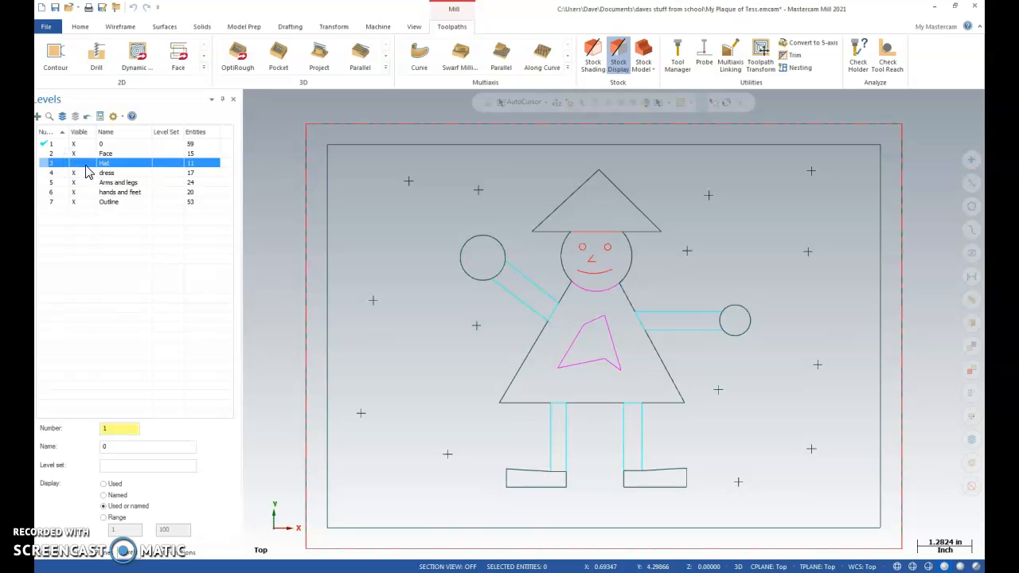
pyautogui.click(74, 172)
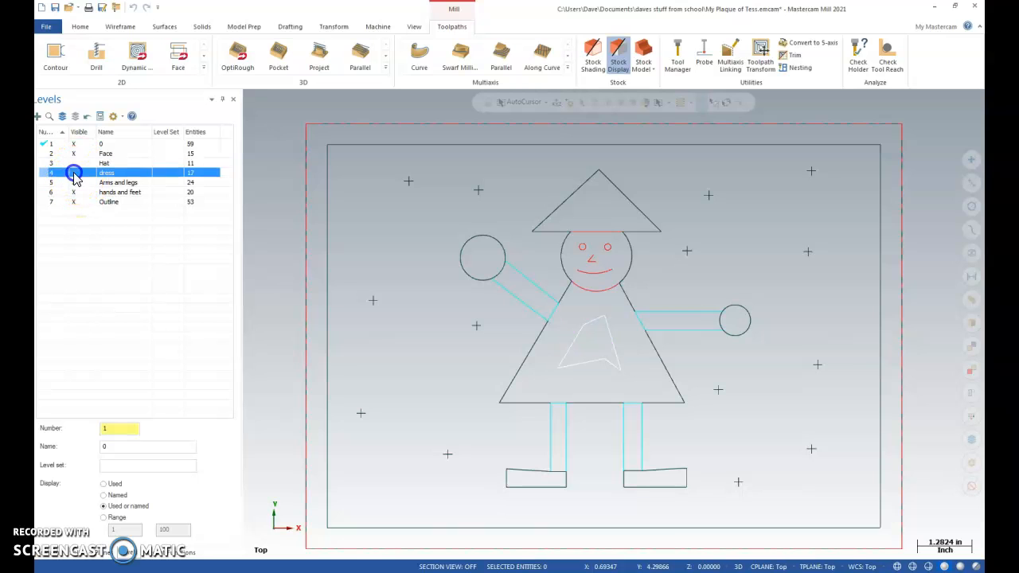
pyautogui.click(74, 182)
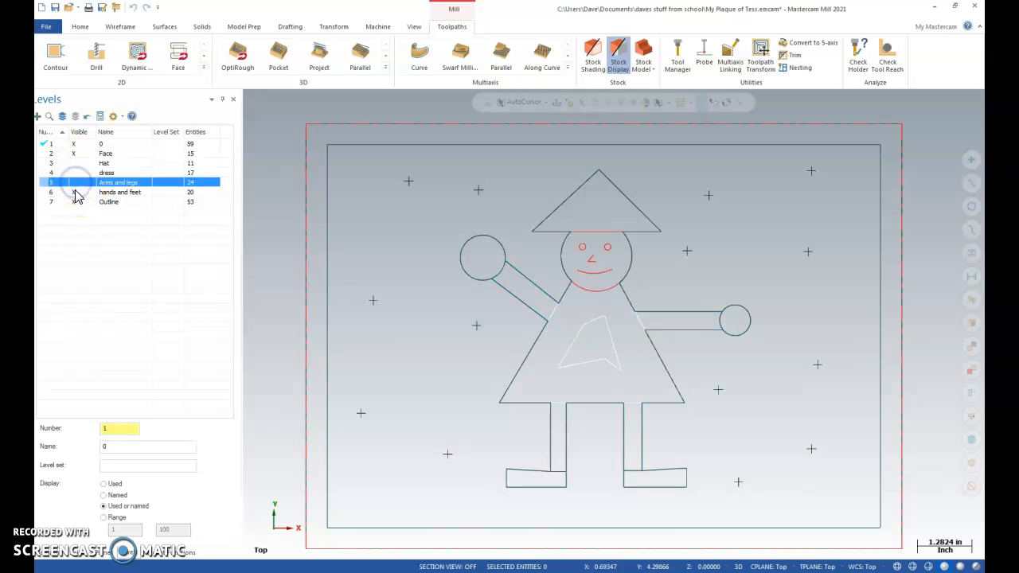
pyautogui.click(74, 193)
pyautogui.click(74, 202)
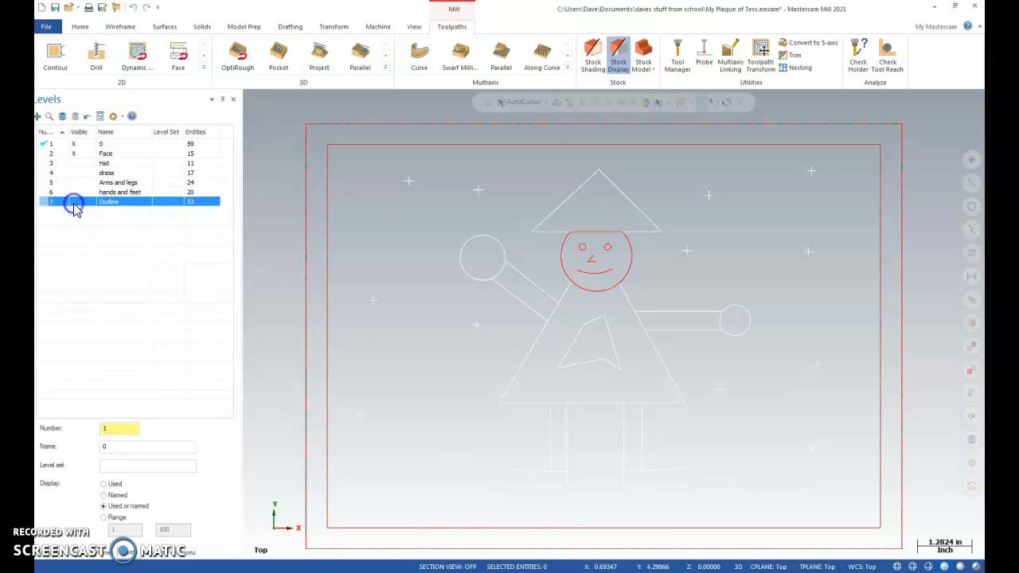
# Make Outline the main level so it is visible, and hide level 0 and the Face level
pyautogui.click(75, 147)
pyautogui.click(43, 146)
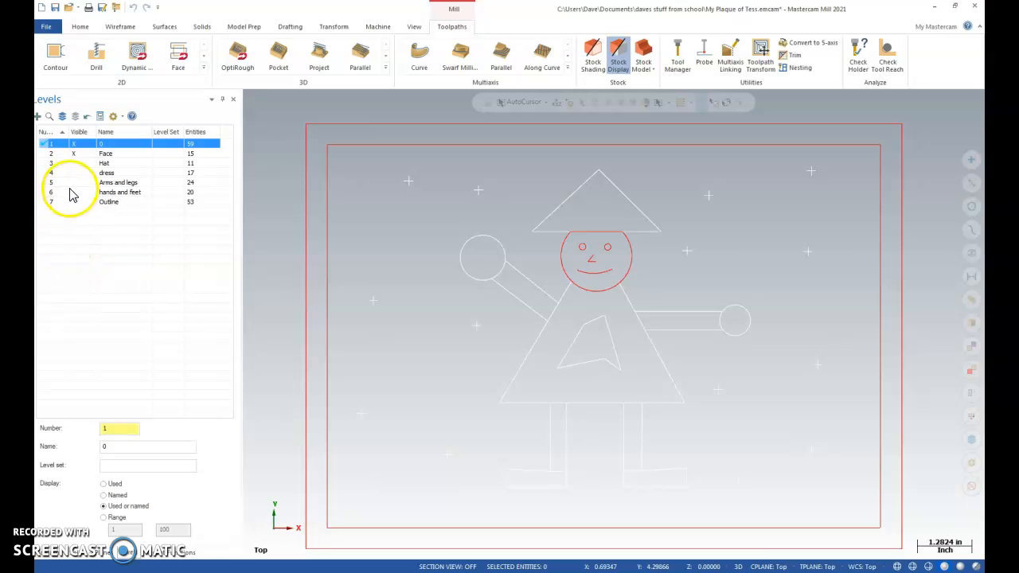
pyautogui.click(45, 155)
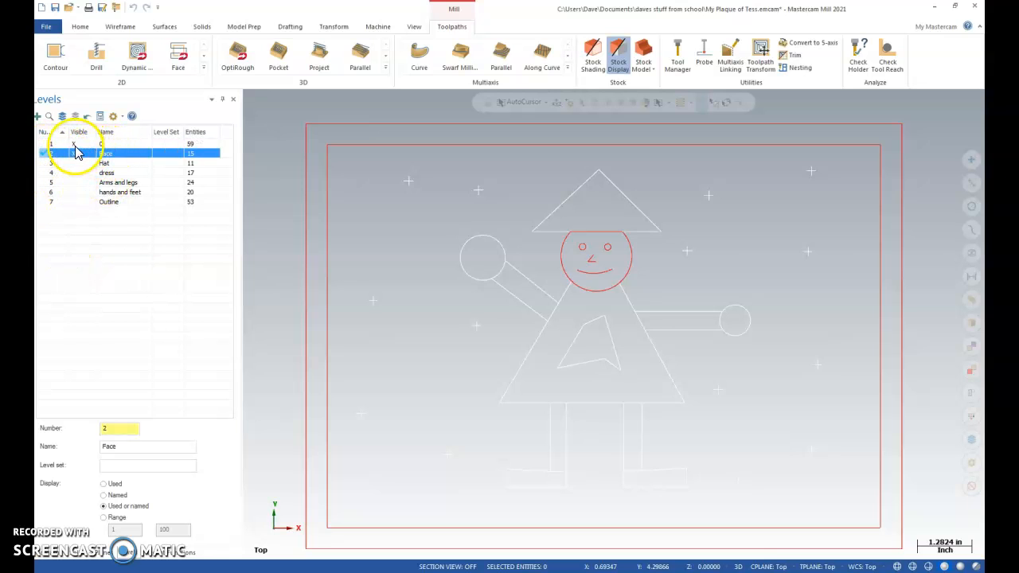
pyautogui.click(71, 143)
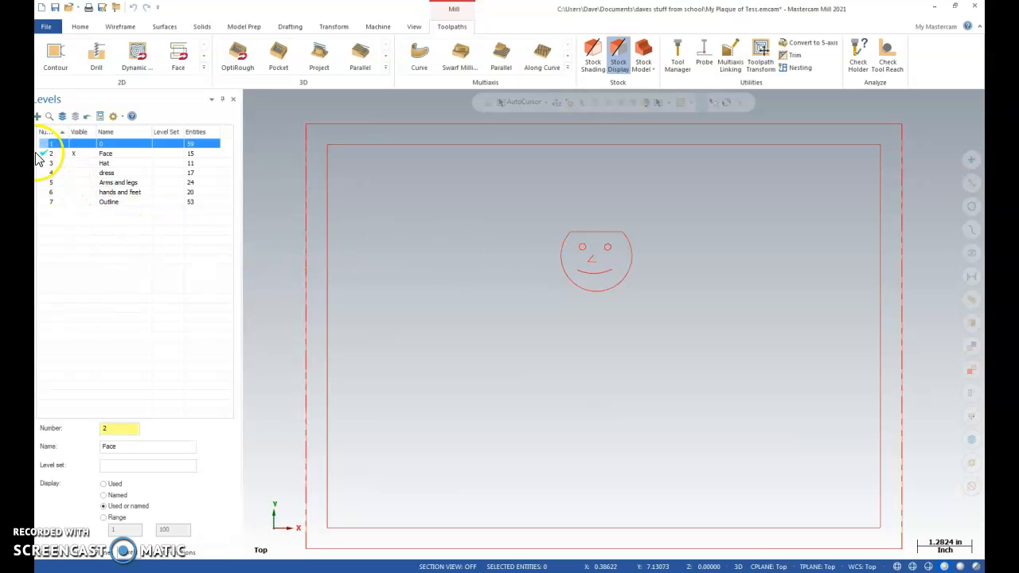
pyautogui.click(44, 204)
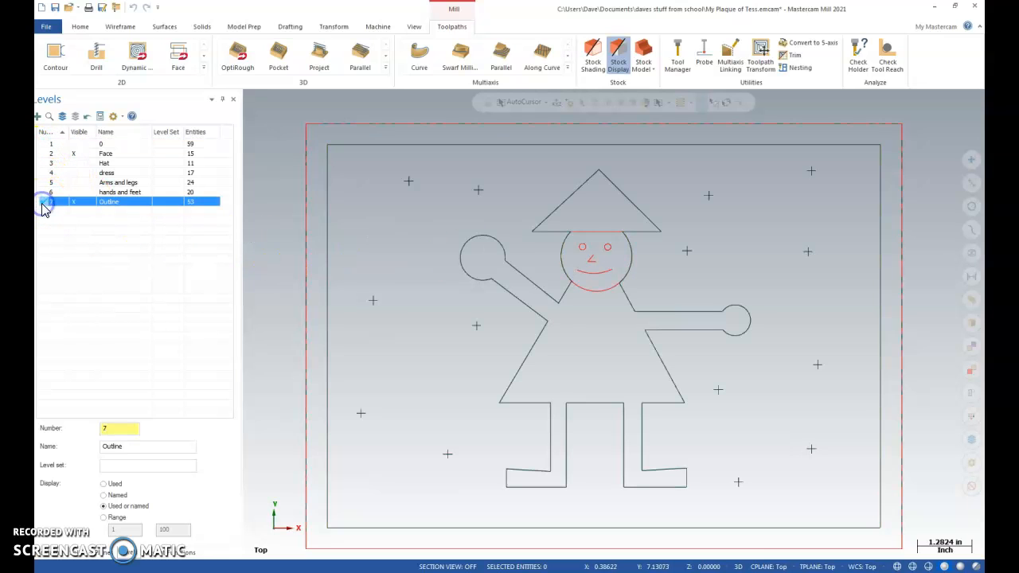
pyautogui.click(76, 157)
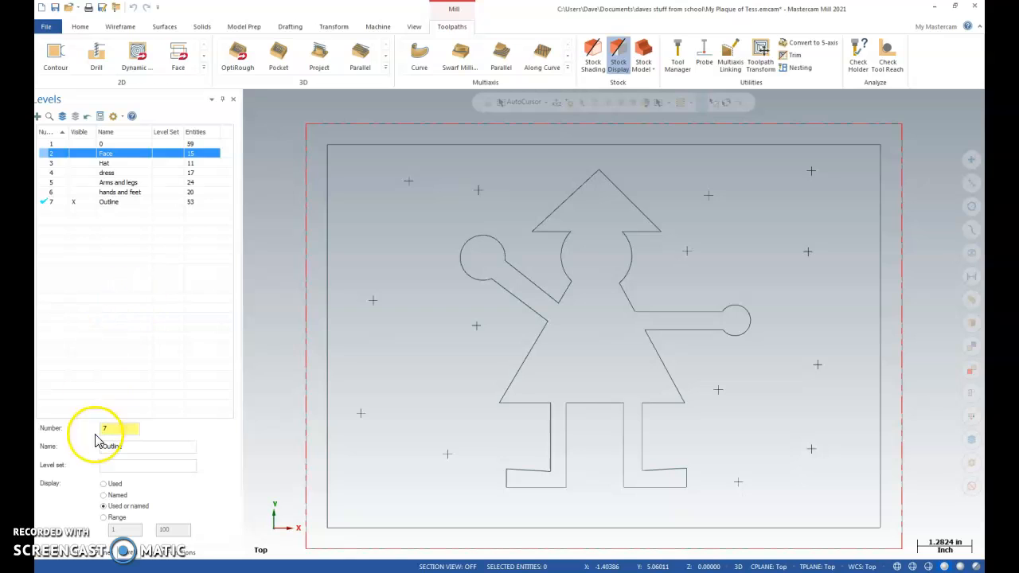
# Create a 2D Pocket toolpath chained to the inner rectangular border and the figure's outline
pyautogui.click(42, 557)
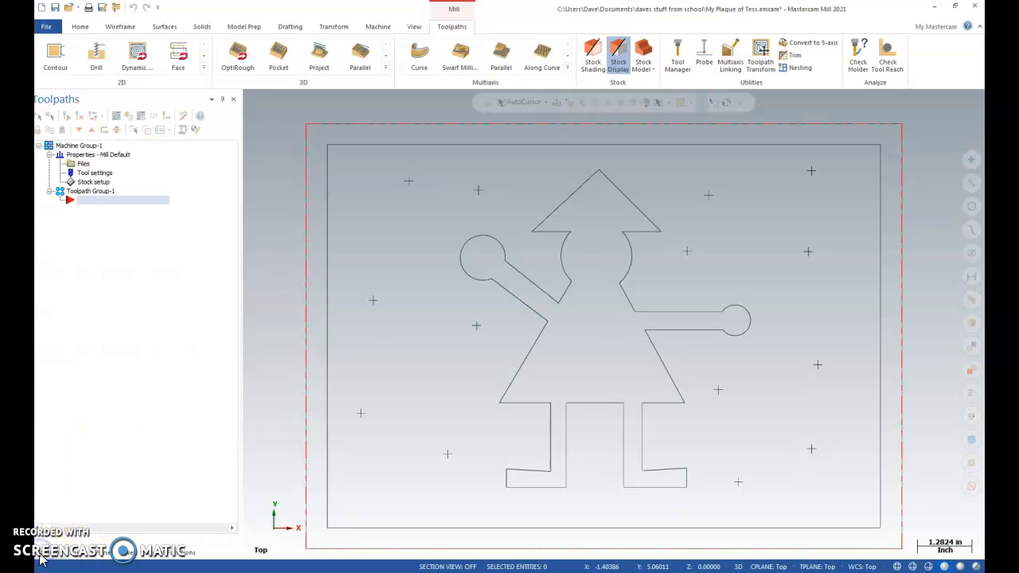
pyautogui.click(203, 68)
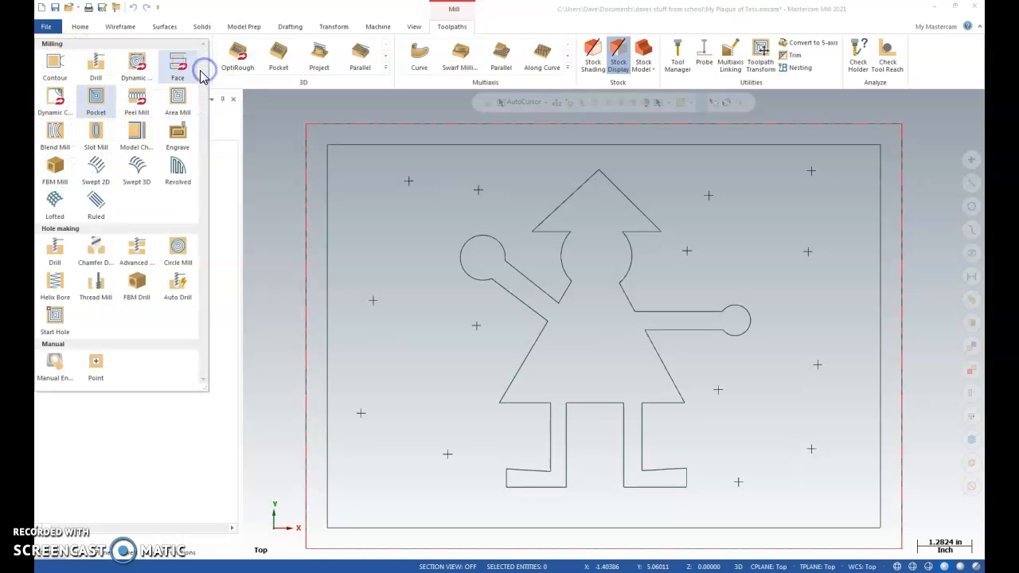
pyautogui.click(96, 100)
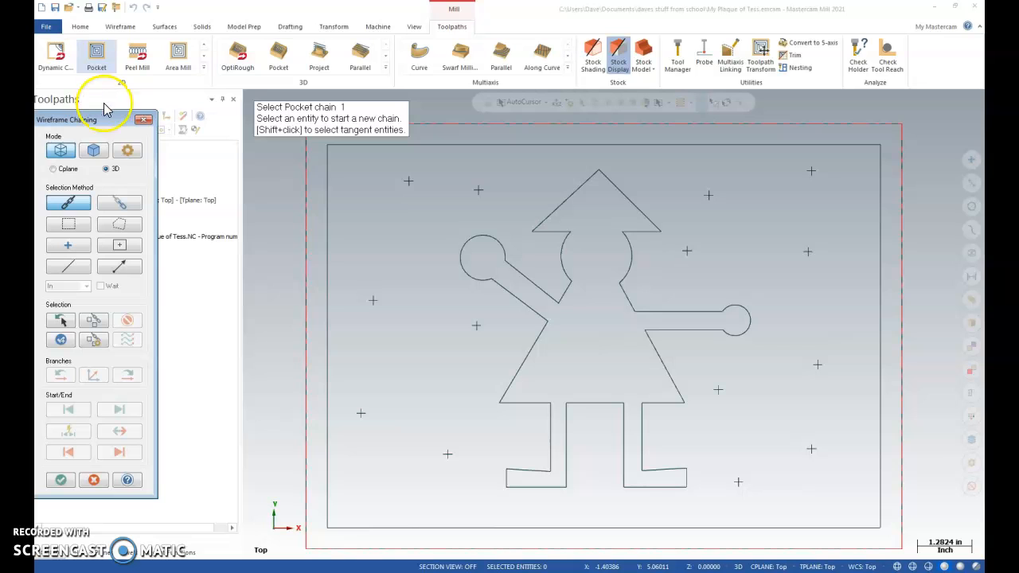
pyautogui.click(532, 146)
pyautogui.click(564, 200)
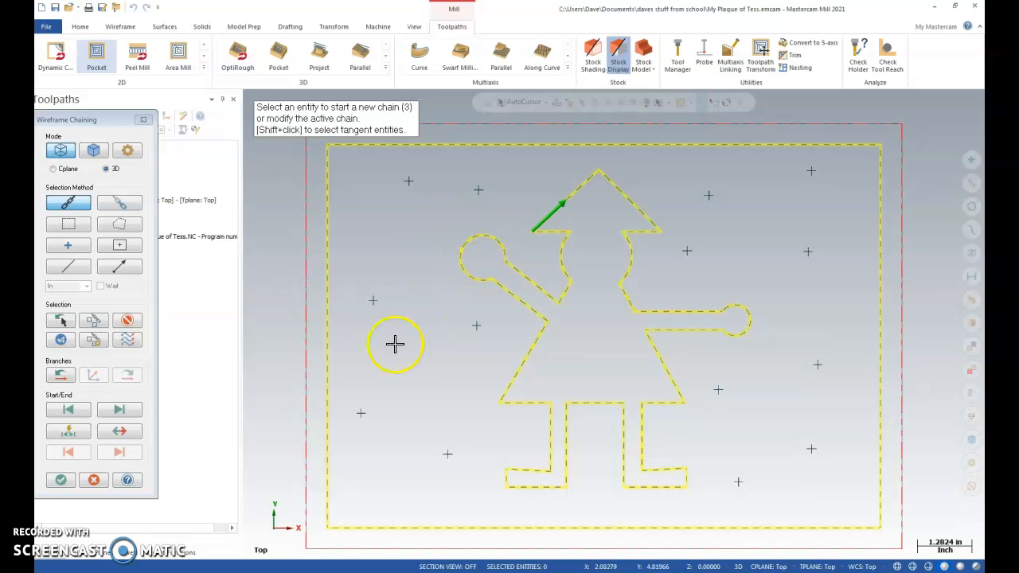
pyautogui.click(61, 480)
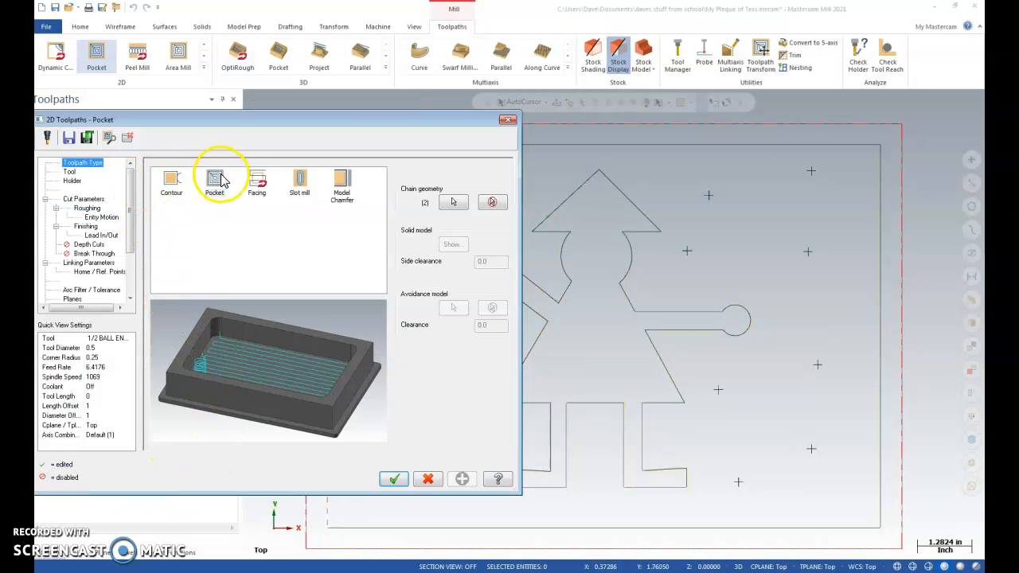
# Add the 1/2 FLAT ENDMILL from the tool library to the pocket toolpath
pyautogui.click(69, 172)
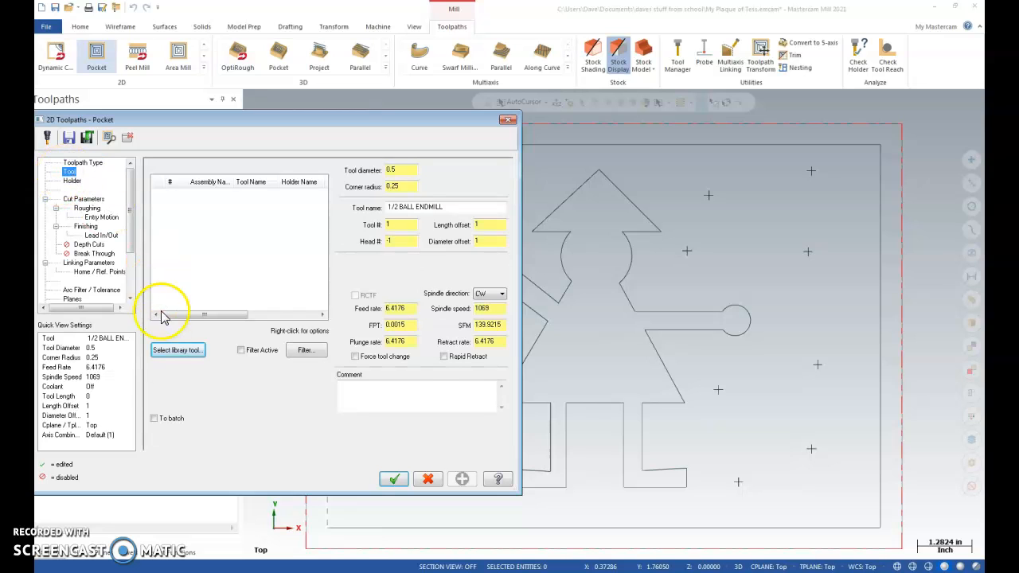
pyautogui.click(171, 356)
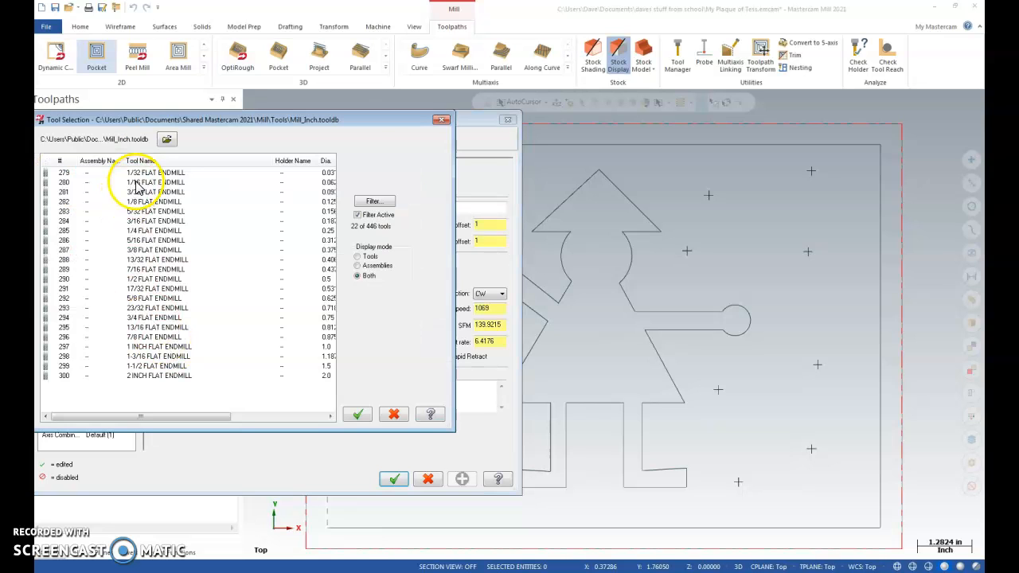
pyautogui.click(143, 279)
pyautogui.click(357, 414)
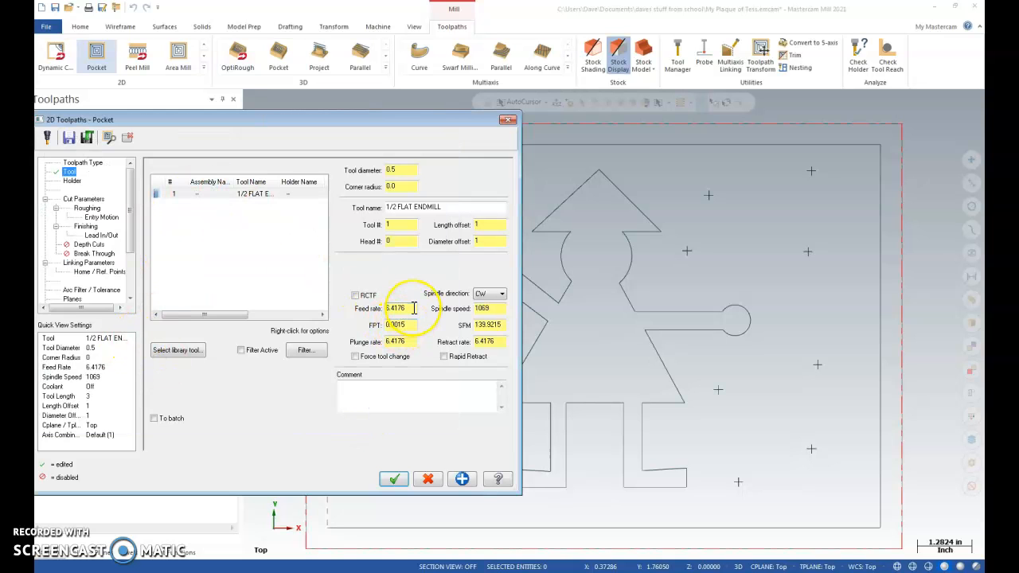
# Add the 1/4, 3/16 and 1/8 FLAT ENDMILL tools from the library to the pocket's tool list
pyautogui.click(166, 350)
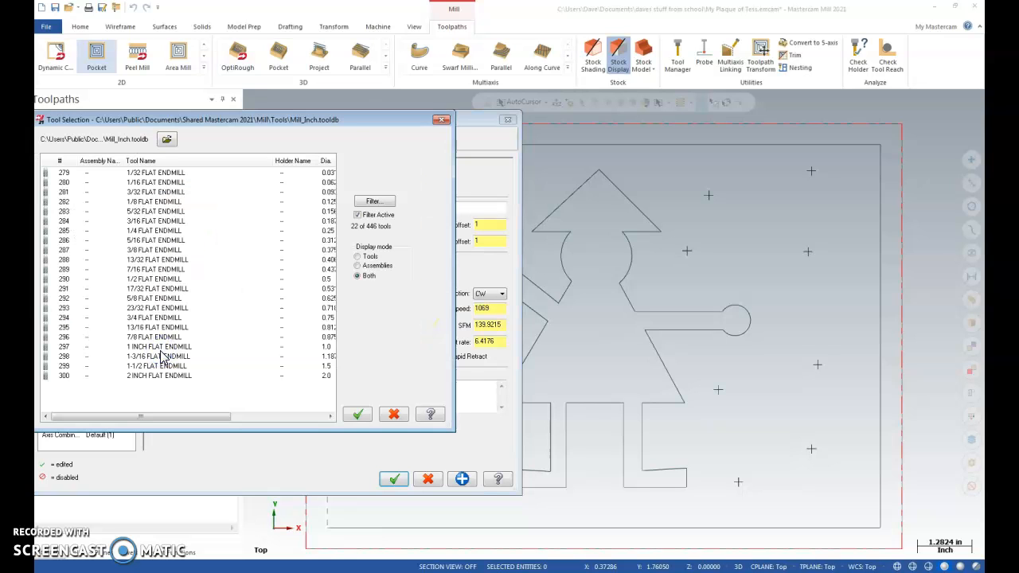
pyautogui.click(140, 231)
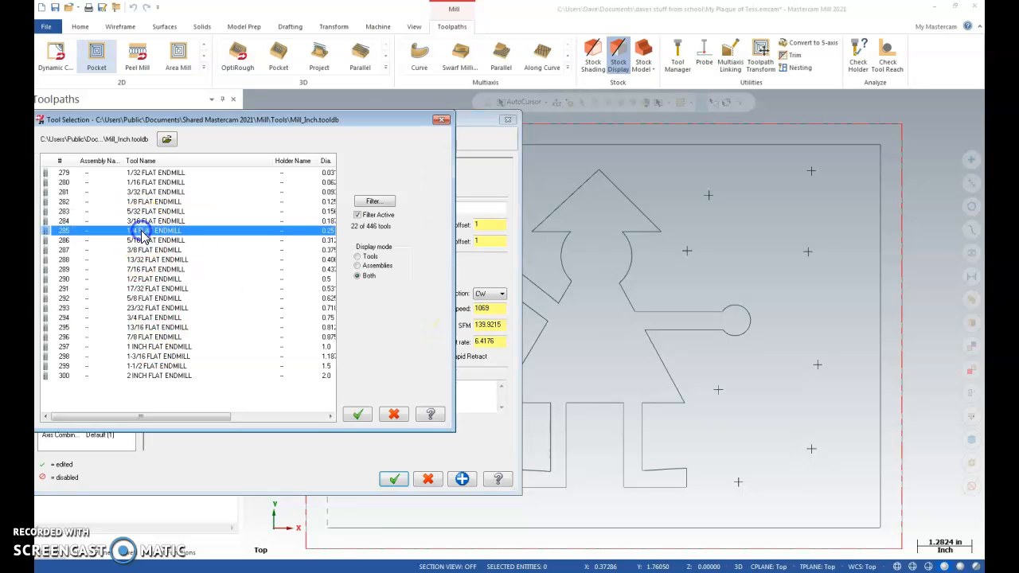
pyautogui.click(358, 414)
pyautogui.click(177, 350)
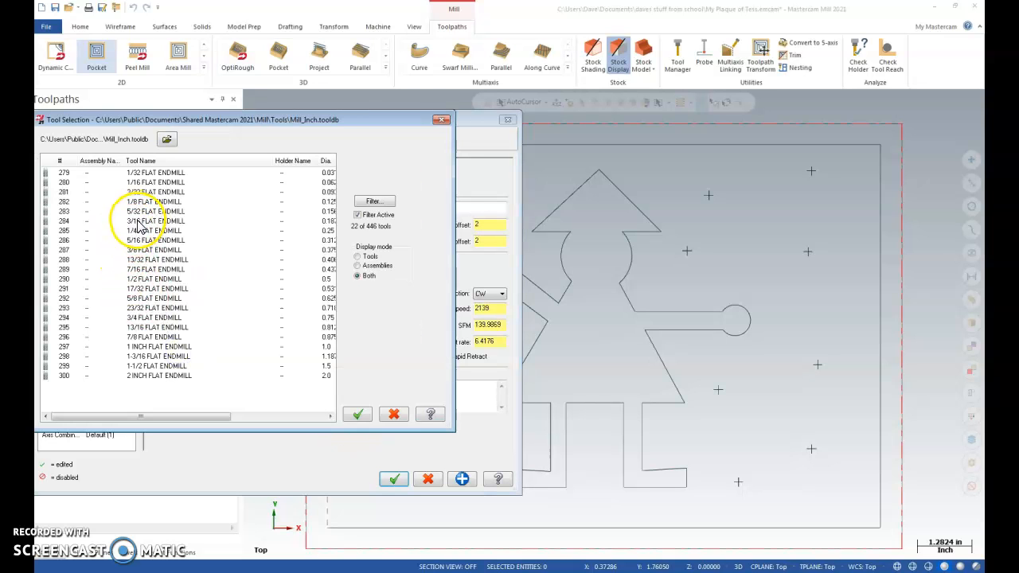
pyautogui.click(139, 221)
pyautogui.click(357, 414)
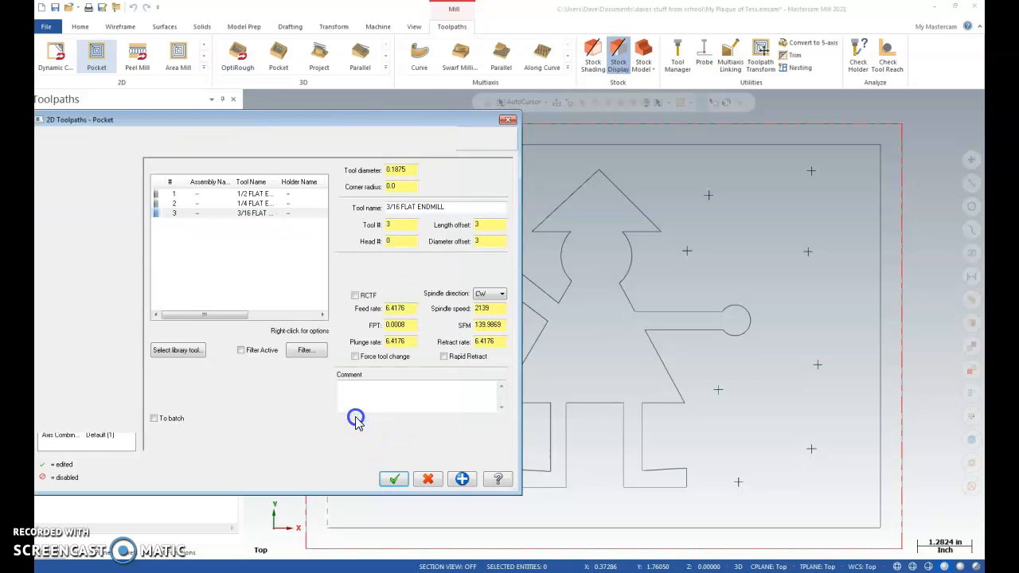
pyautogui.click(178, 350)
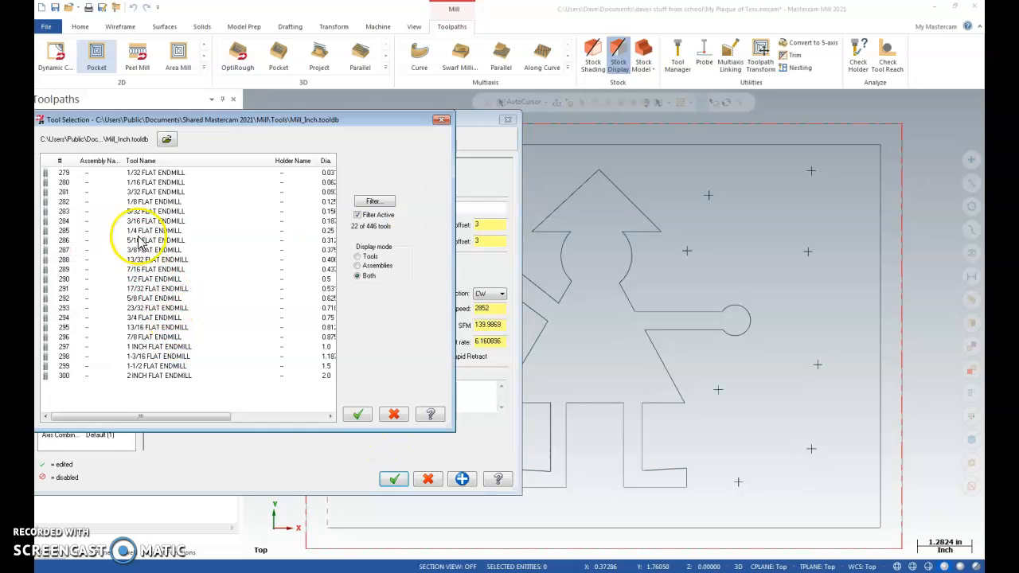
pyautogui.click(139, 202)
pyautogui.click(356, 415)
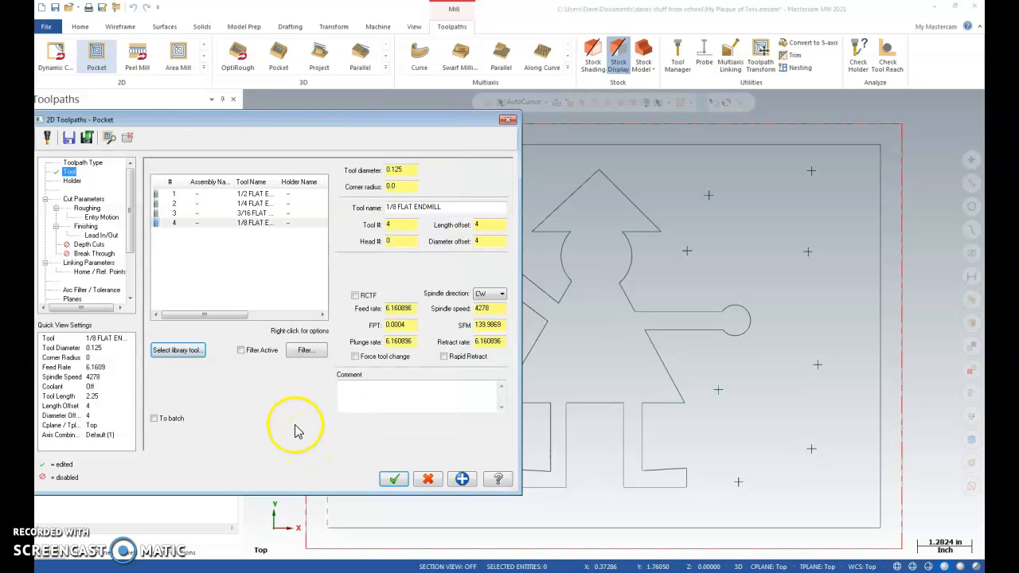
# Choose the 1/2 flat endmill for the pocket and set its feed rate to 60, plunge rate to 10 and retract rate to 60
pyautogui.click(251, 193)
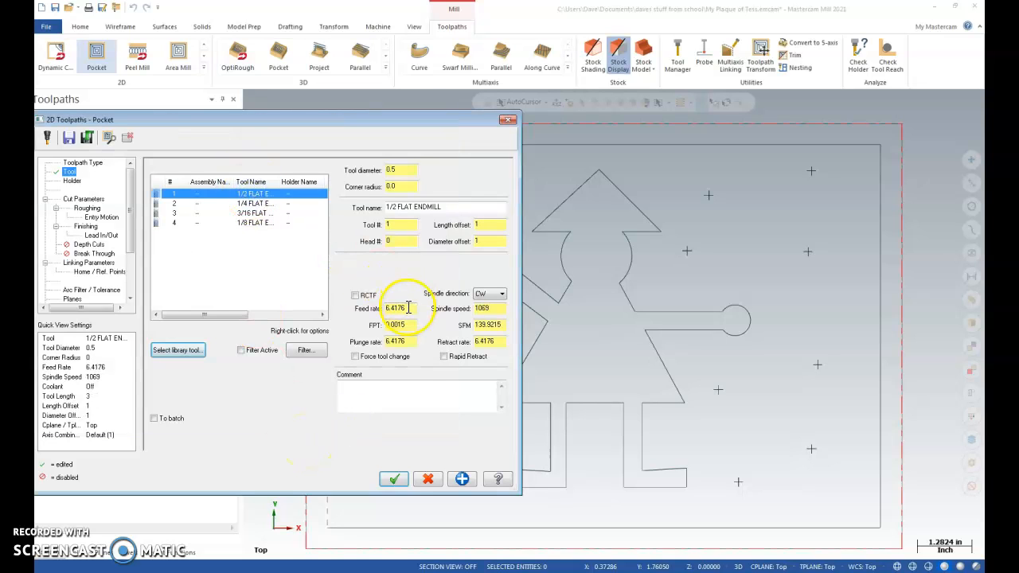
pyautogui.moveTo(408, 308); pyautogui.dragTo(342, 307)
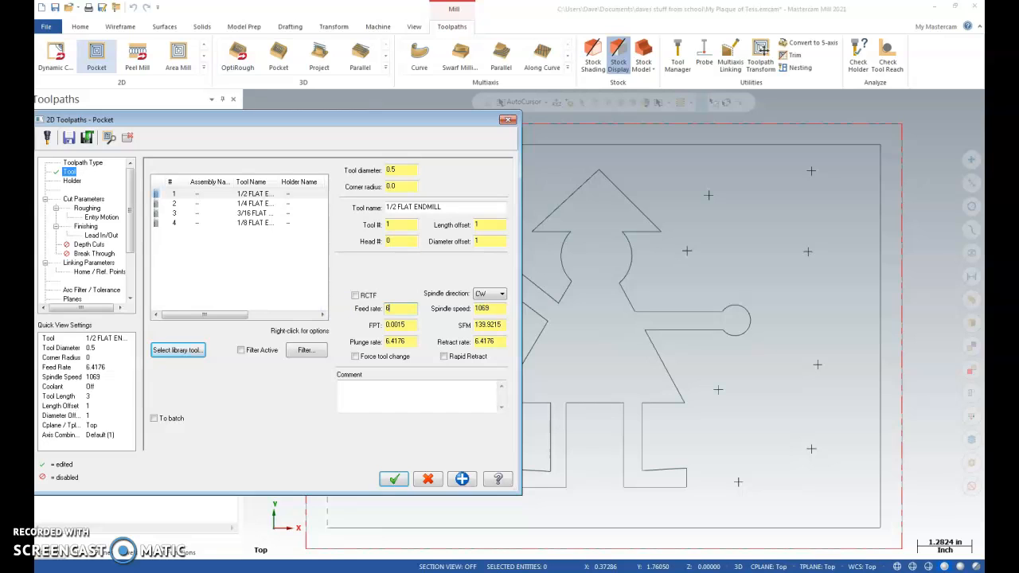
pyautogui.write('60')
pyautogui.doubleClick(398, 342)
pyautogui.moveTo(498, 342); pyautogui.dragTo(470, 347)
pyautogui.click(355, 393)
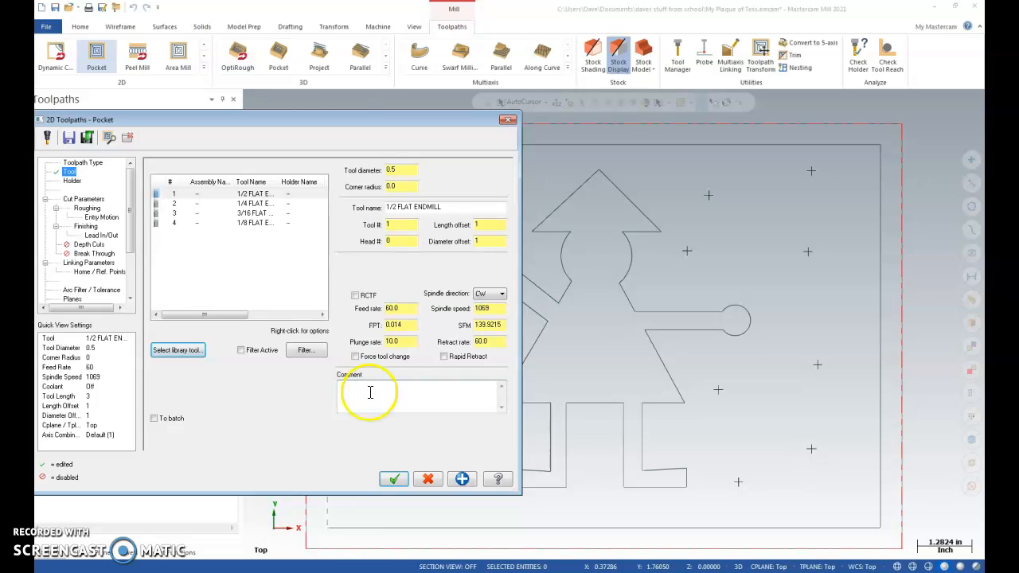
# Set the pocket's stock to leave on walls and floors to 0
pyautogui.click(84, 199)
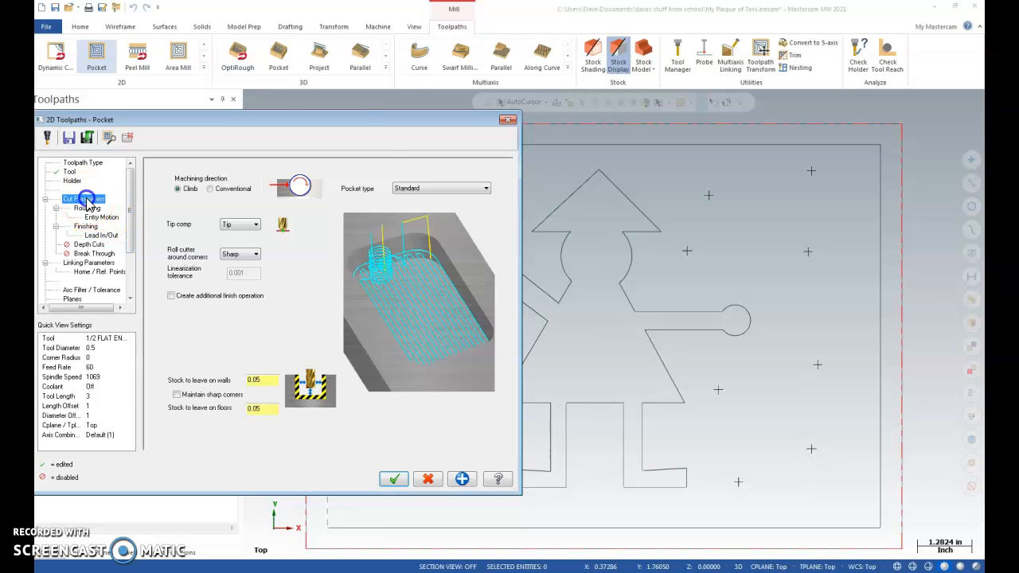
pyautogui.click(269, 380)
pyautogui.doubleClick(257, 409)
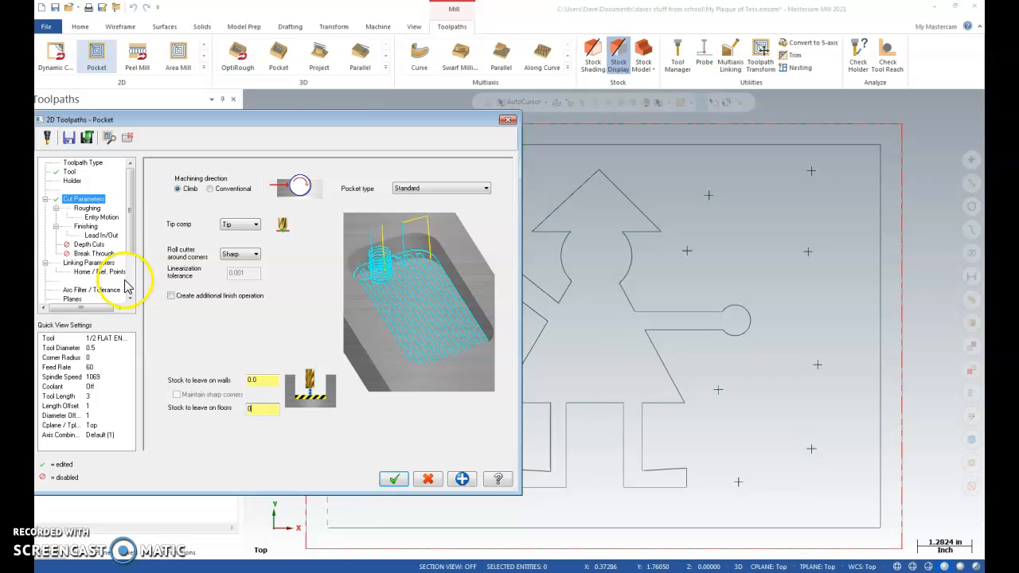
# Set the pocket's roughing method to Zigzag and switch its entry motion off
pyautogui.click(86, 208)
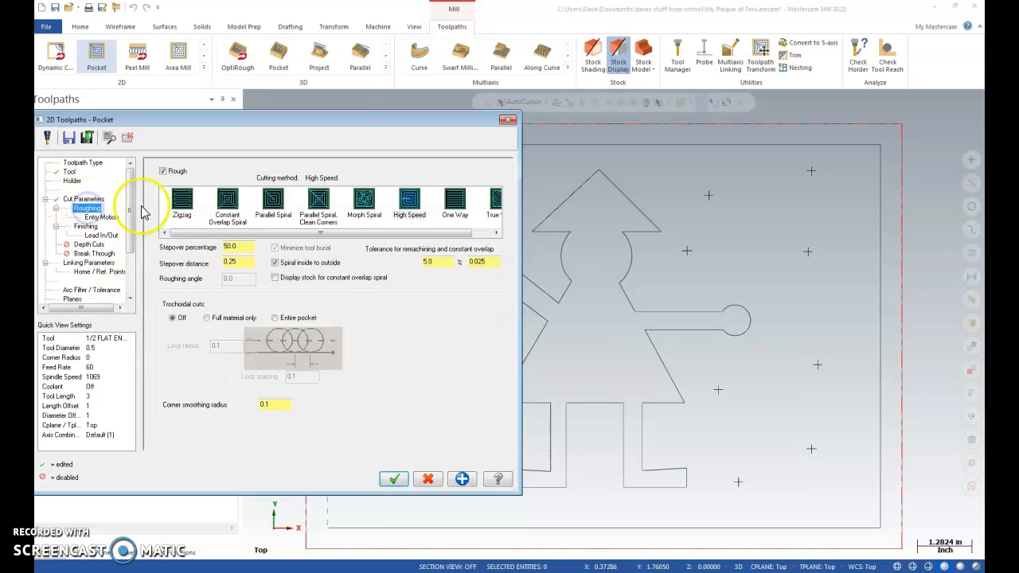
pyautogui.click(182, 199)
pyautogui.click(94, 218)
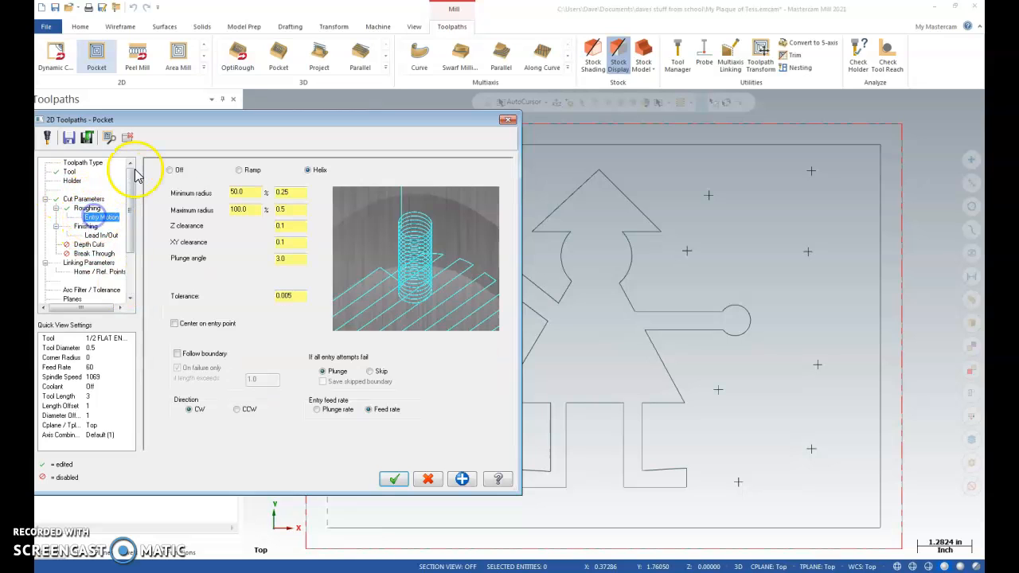
pyautogui.click(170, 171)
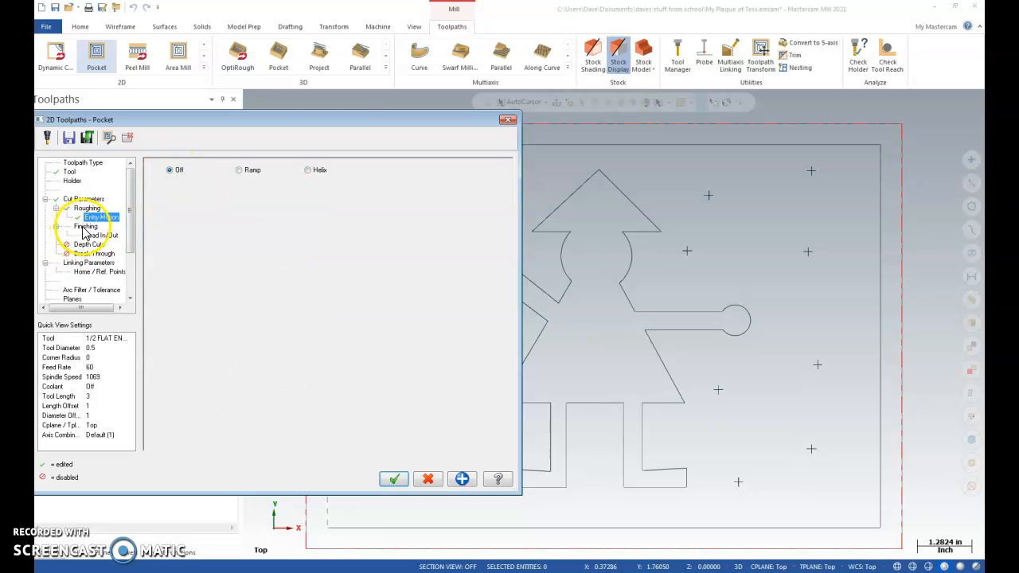
# Disable Lead In/Out for the pocket's finishing passes
pyautogui.click(85, 228)
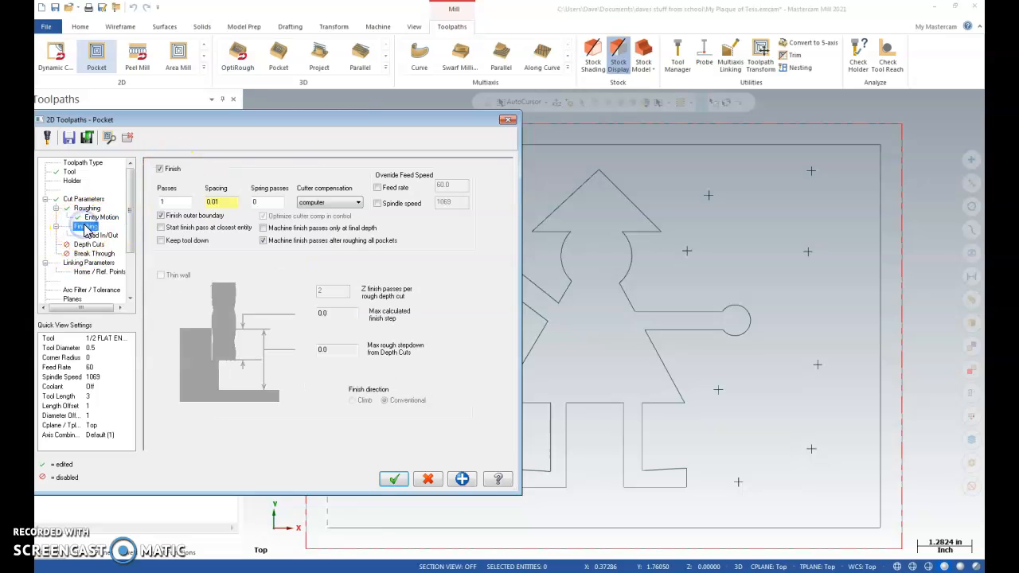
pyautogui.click(101, 236)
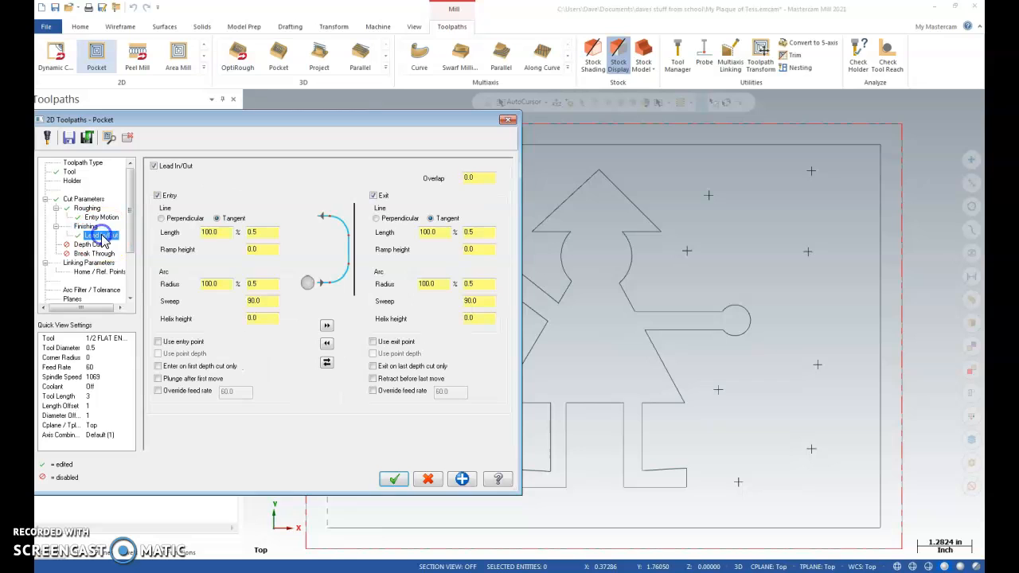
pyautogui.click(154, 166)
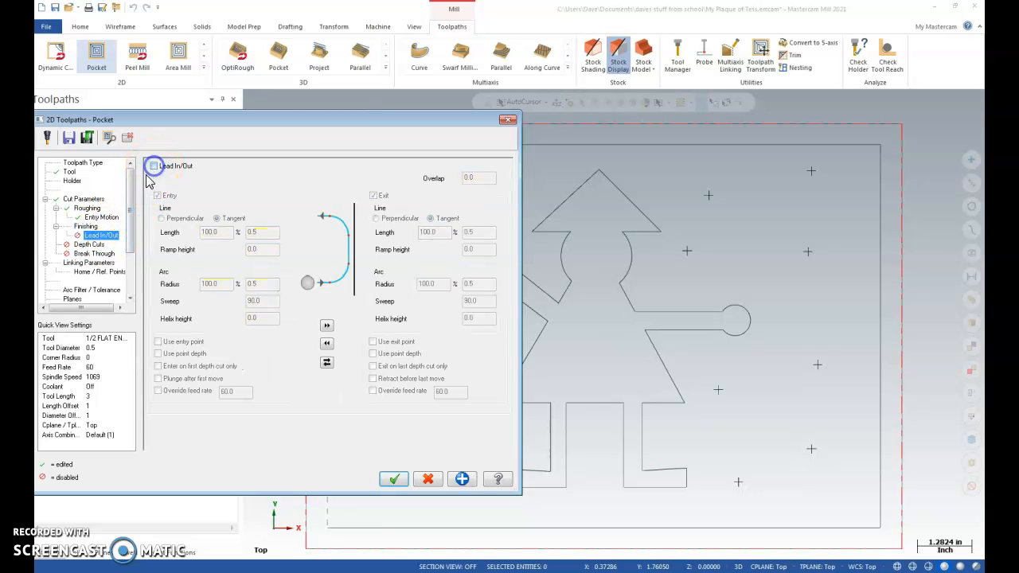
# Set the pocket's depth to -.25 in the linking parameters and generate the toolpath
pyautogui.click(79, 263)
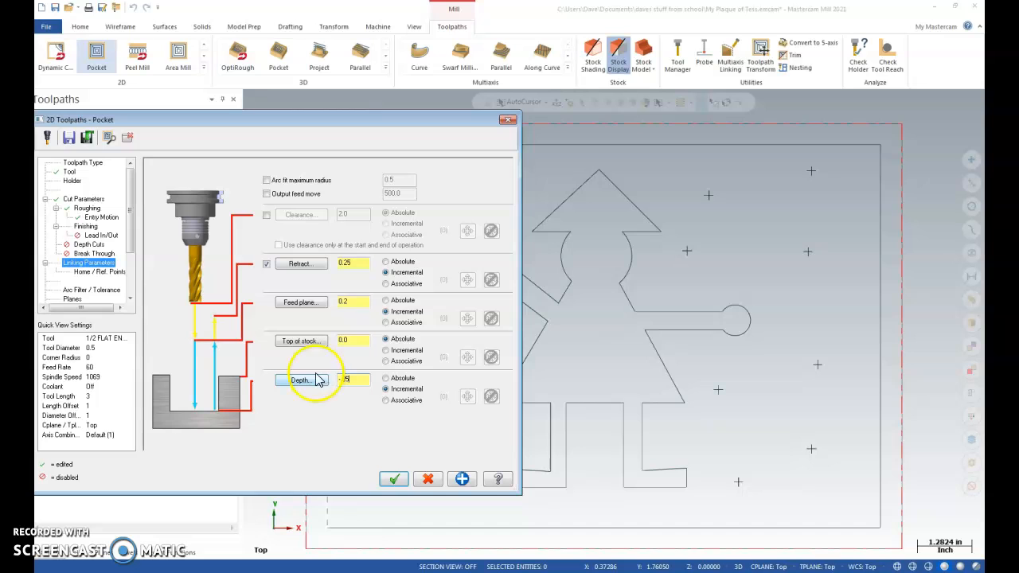
pyautogui.click(394, 479)
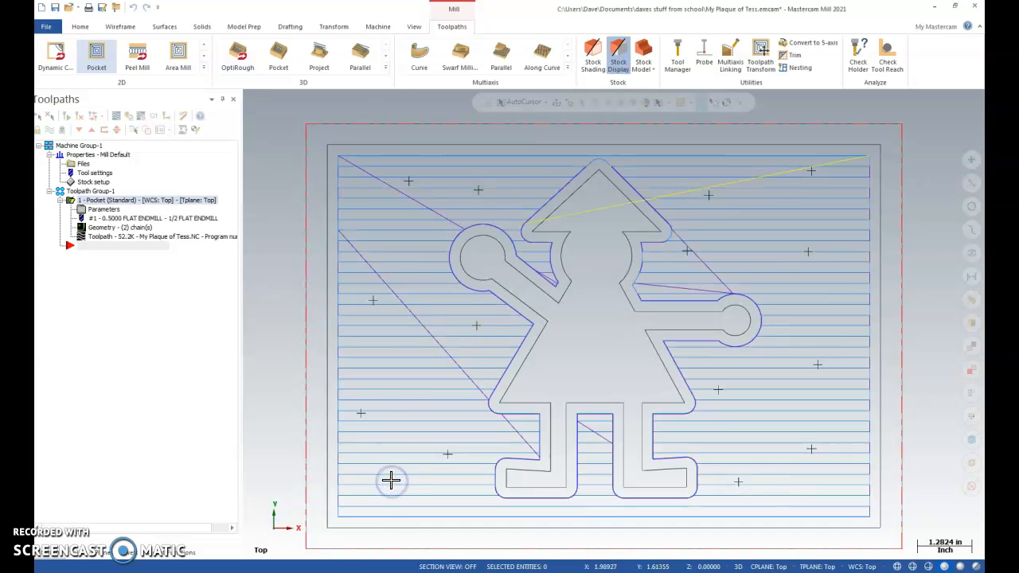